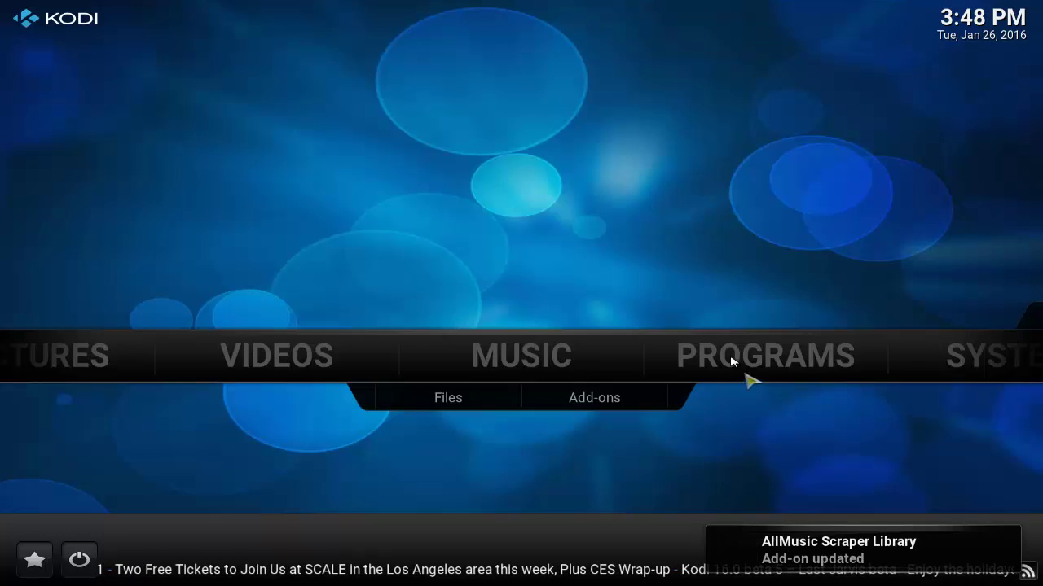
Look around Kodi's Videos section and file manager, then return to the home screen.
left_click(320, 373)
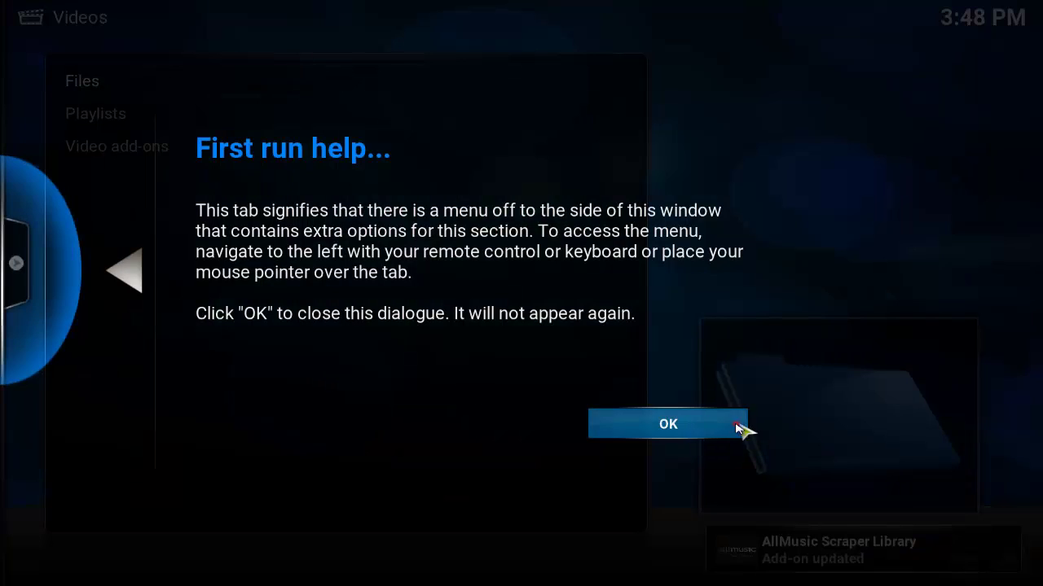
left_click(738, 425)
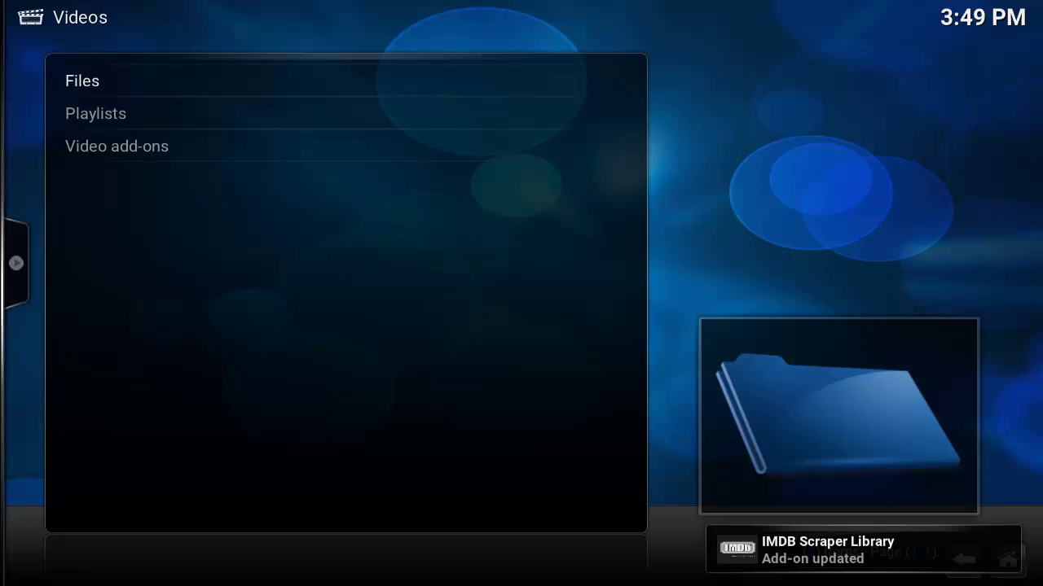
left_click(1014, 574)
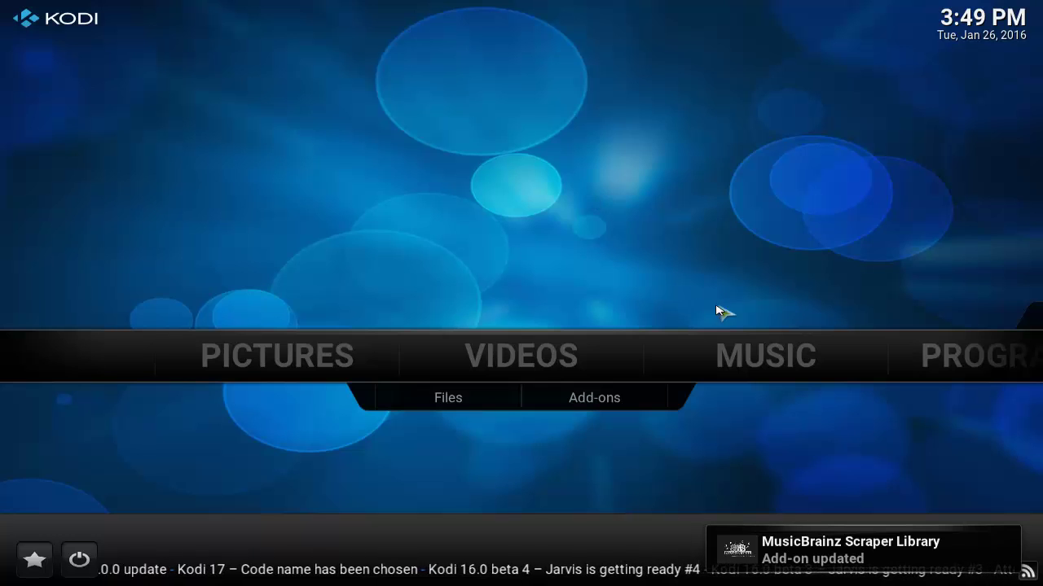
scroll(526, 356, "up", 1)
scroll(529, 354, "down", 4)
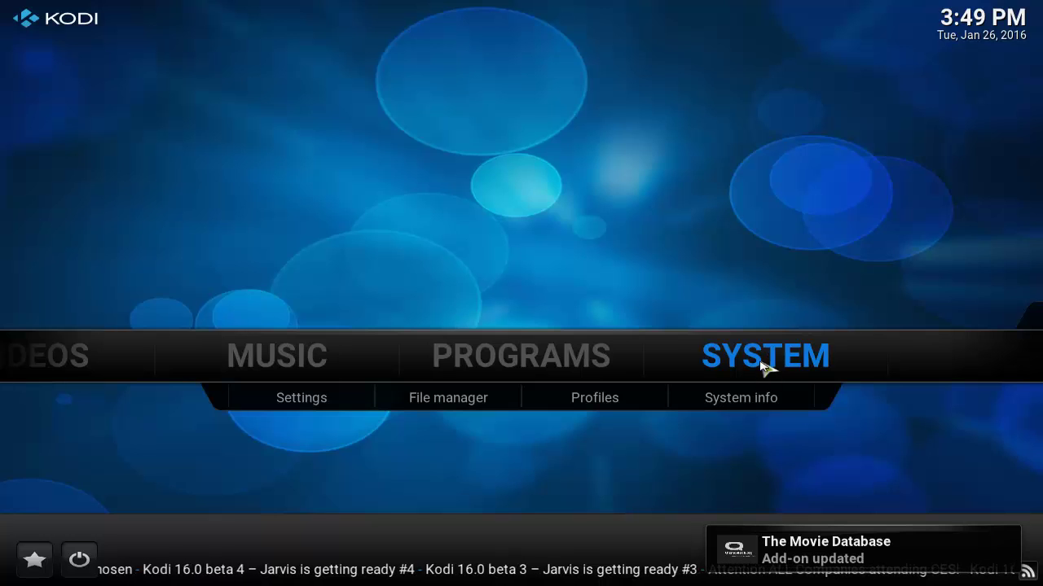
left_click(432, 400)
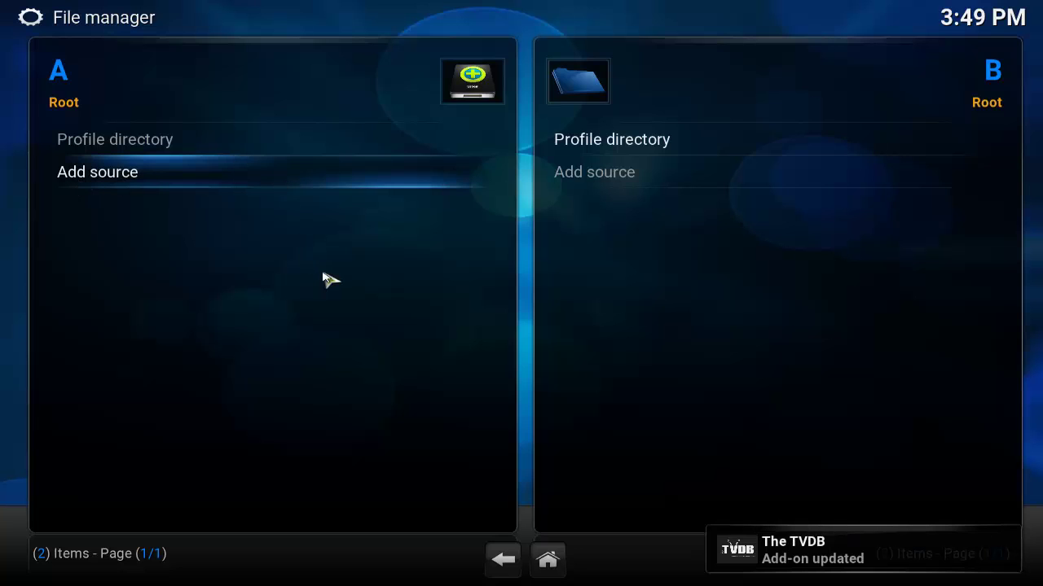
left_click(548, 560)
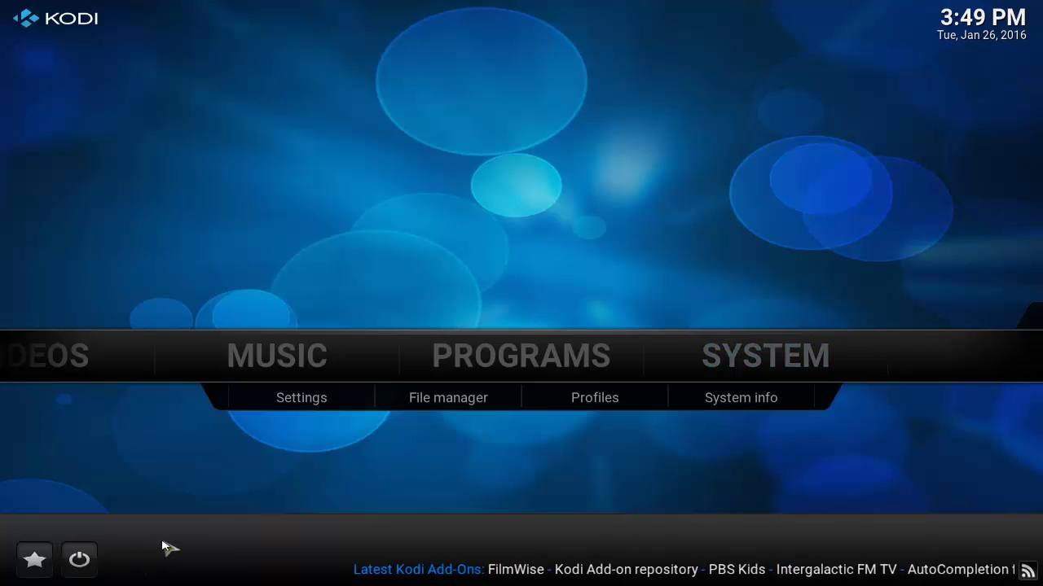
In a new Chrome tab, download repository.tknorris.beta-1.0.5.zip from GitHub and save it to Downloads.
key("Up")
key("alt+Tab")
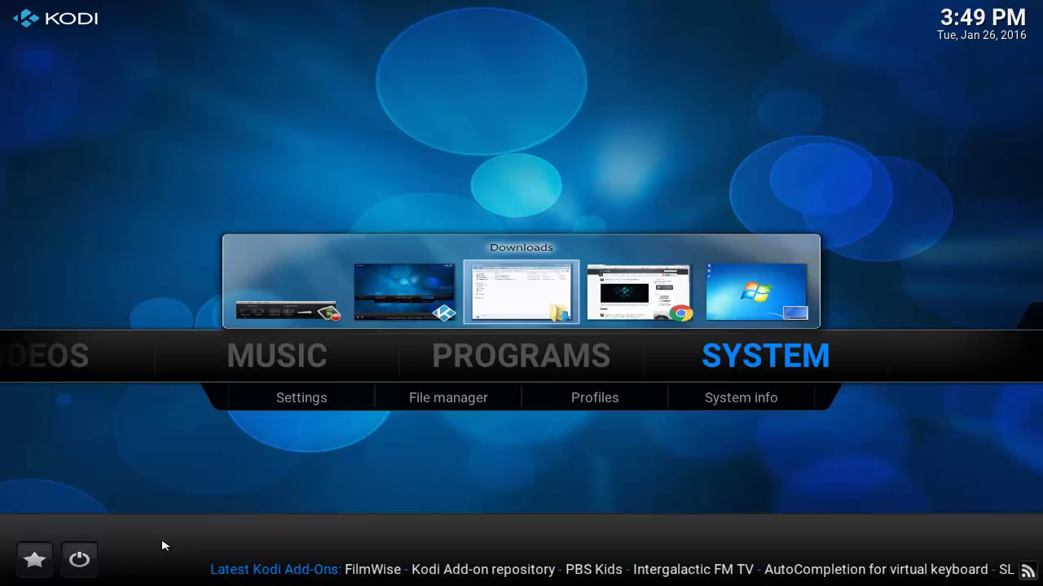
key("alt+Tab")
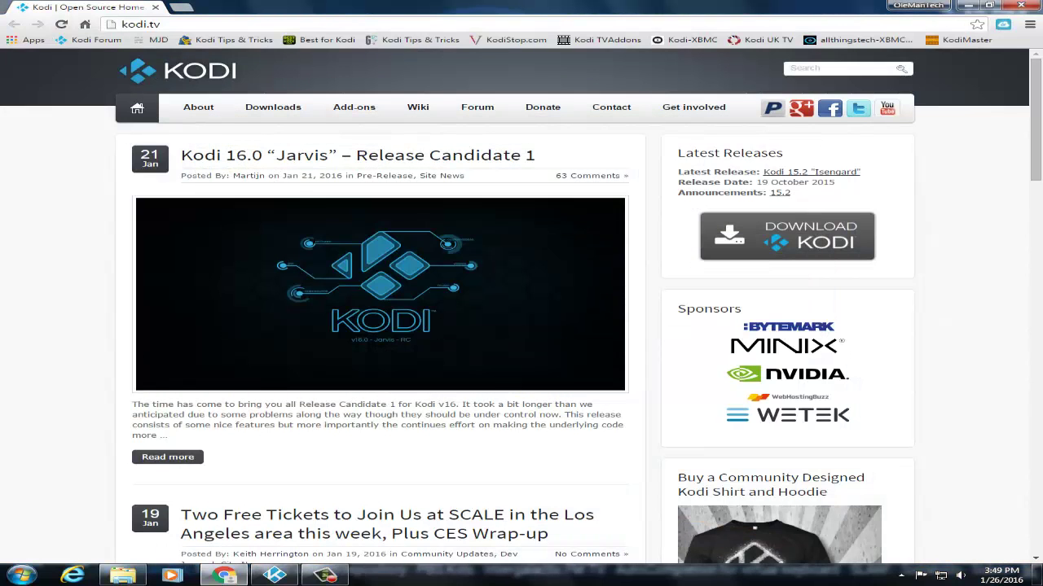
left_click(182, 8)
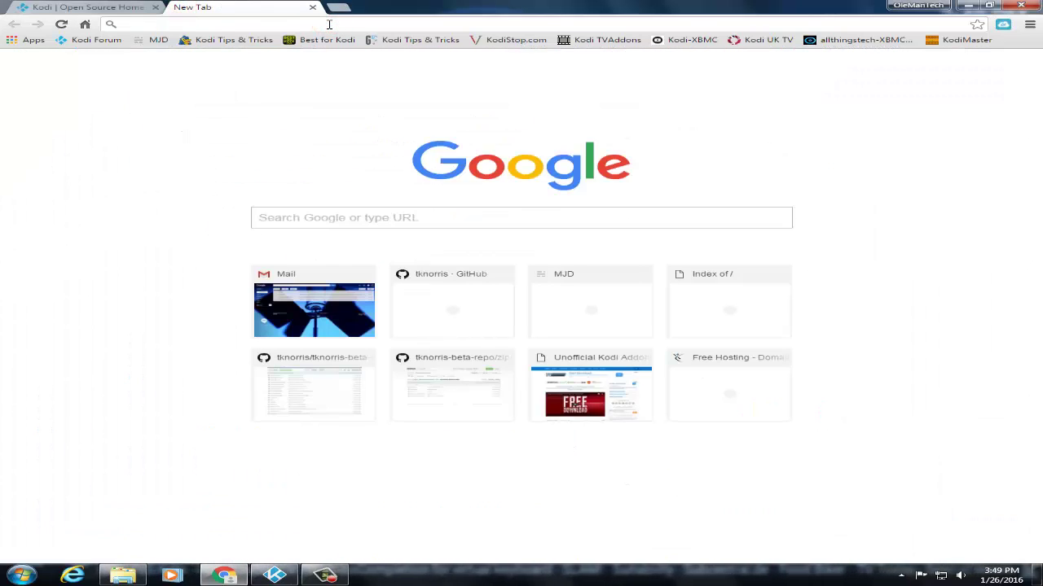
type("https://github.com/tknorris/tknorris-beta-repo/blob/master/zips/repository.tknorris.beta/repository.tknorris.beta-1.0.5.zip?raw=true")
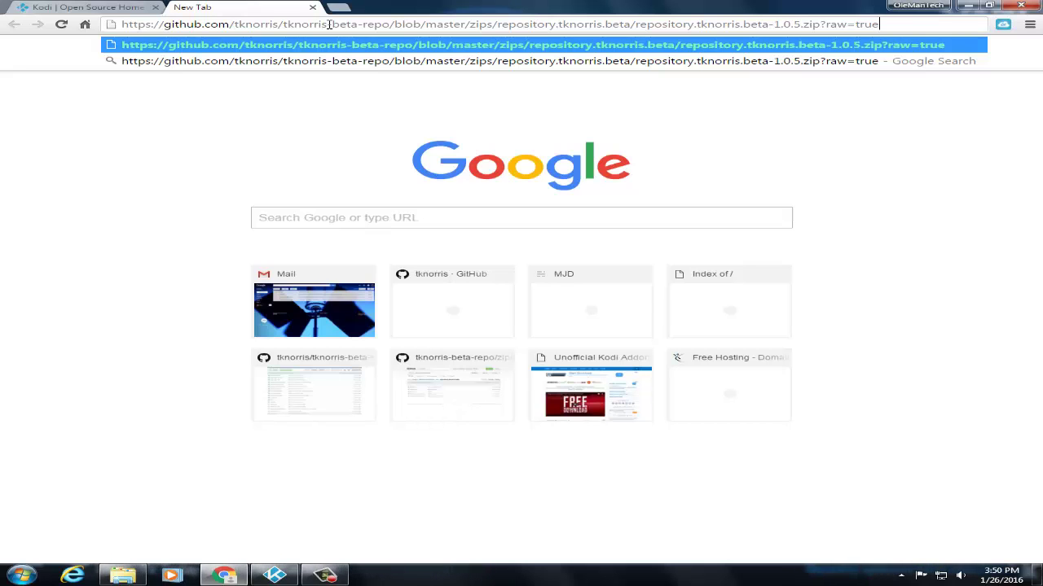
key("Return")
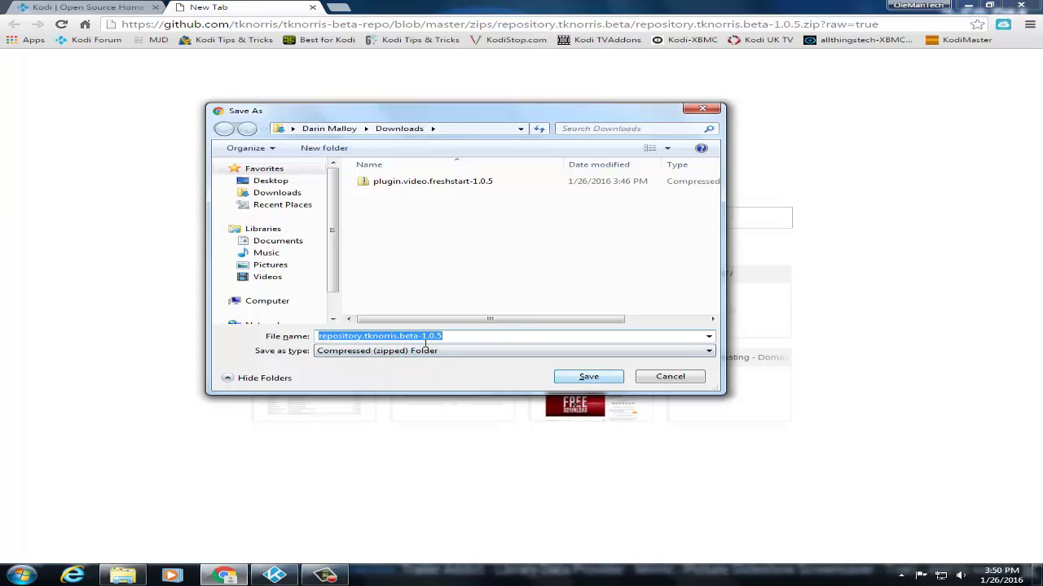
left_click(591, 378)
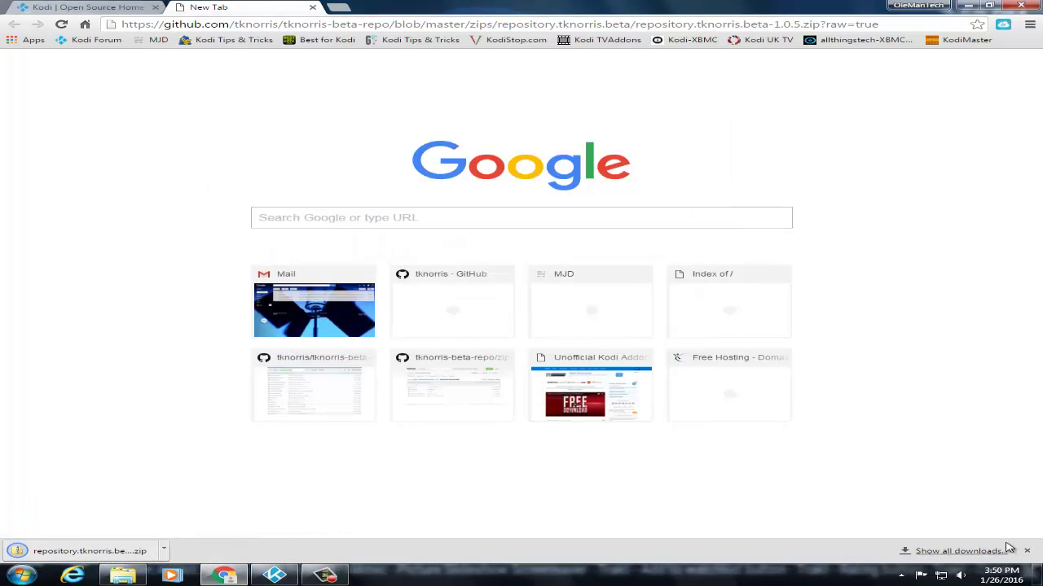
Check that the 55 KB repository.tknorris.beta-1.0.5 zip is in Downloads, then minimize Explorer.
left_click(122, 576)
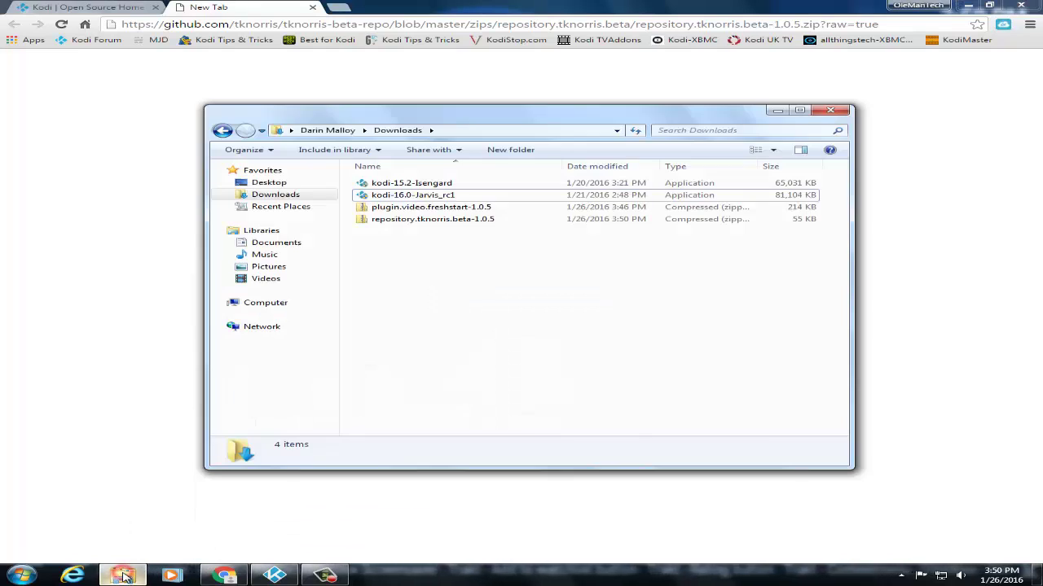
left_click(440, 221)
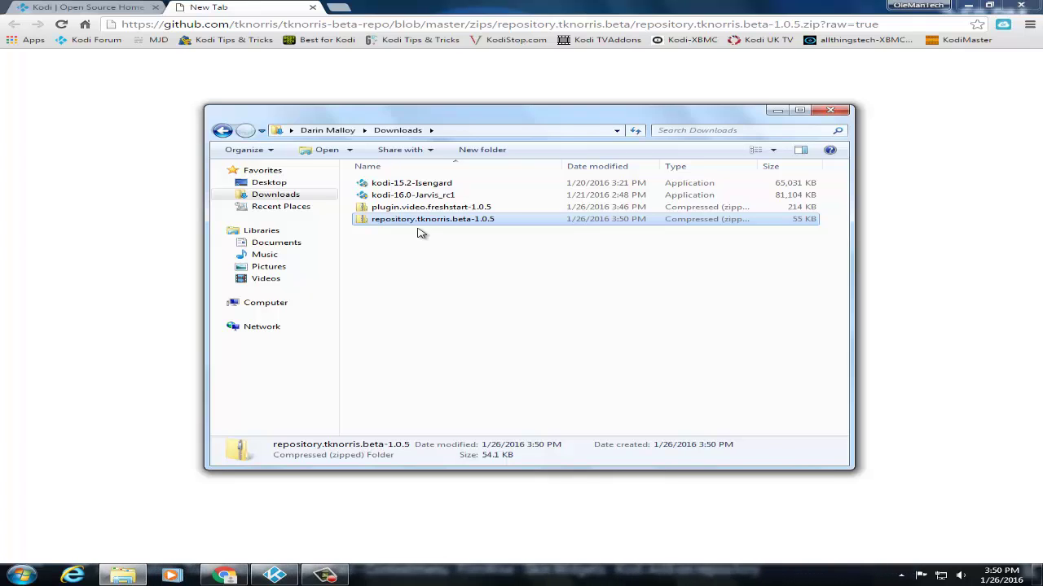
left_click(417, 233)
right_click(379, 267)
left_click(378, 266)
left_click(779, 111)
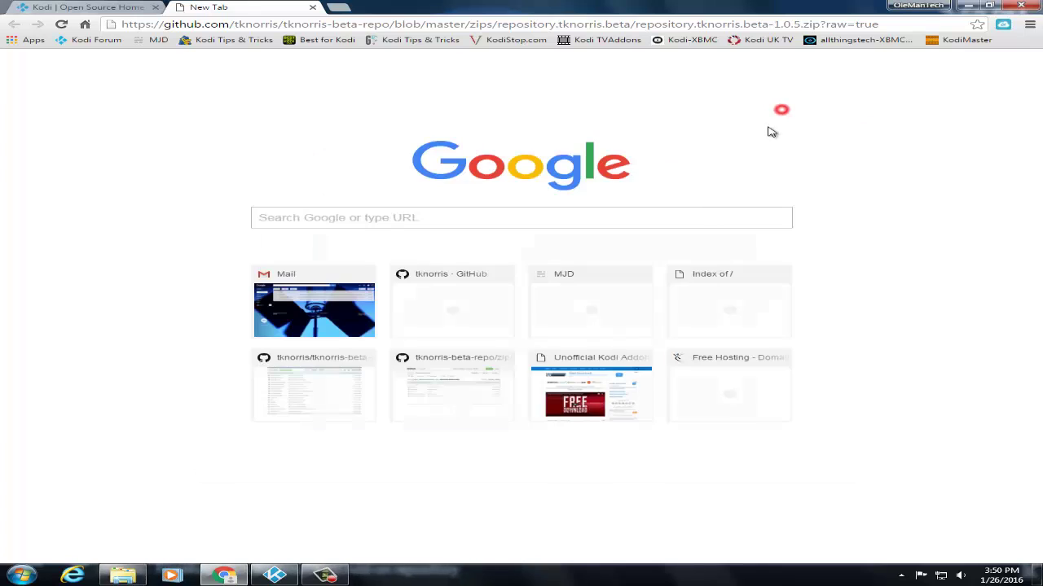
Close Chrome's blank tab, then go to Kodi Settings > Add-ons > Install from zip file.
left_click(313, 8)
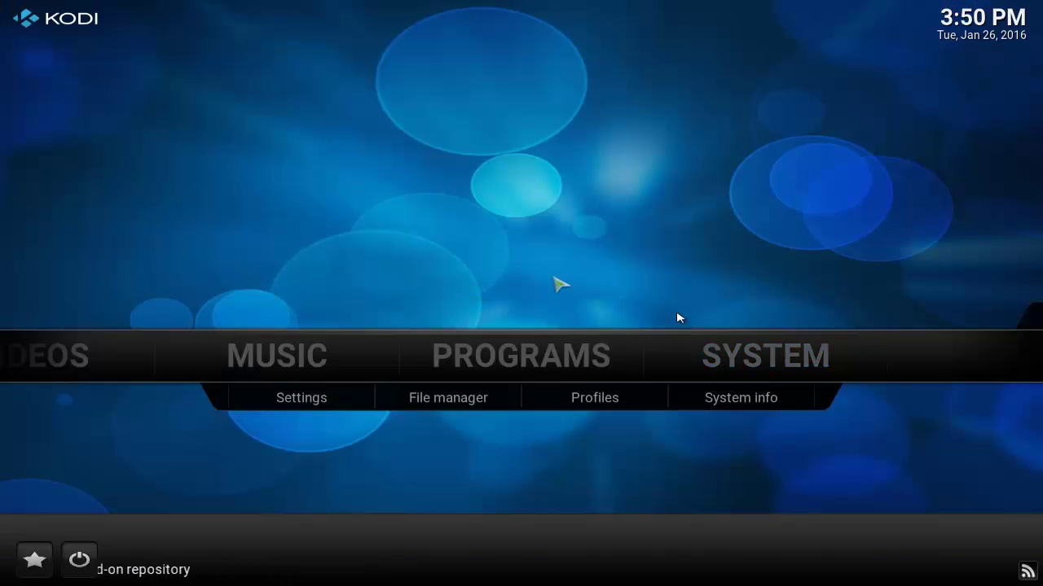
left_click(770, 371)
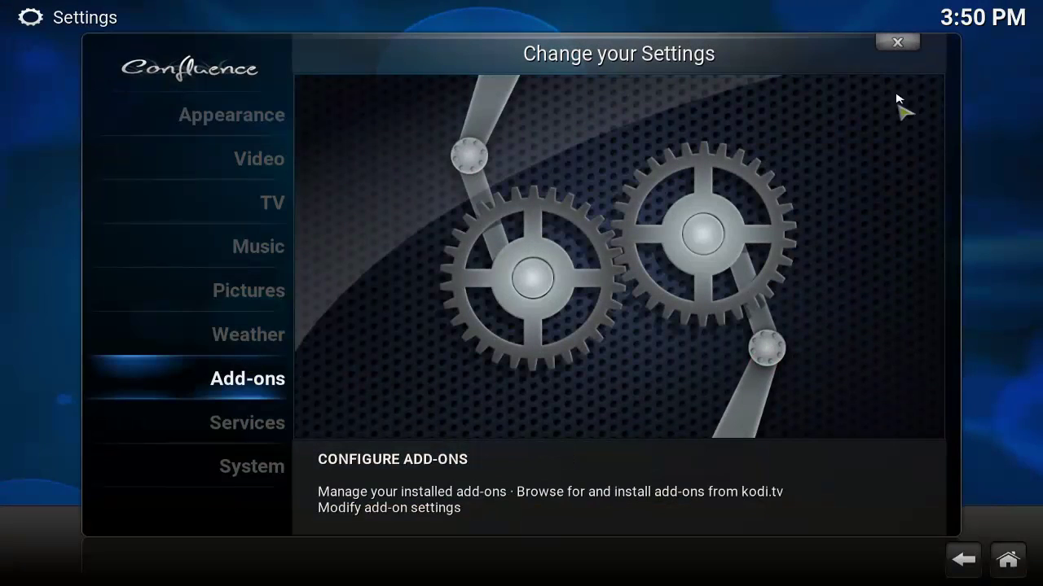
left_click(903, 42)
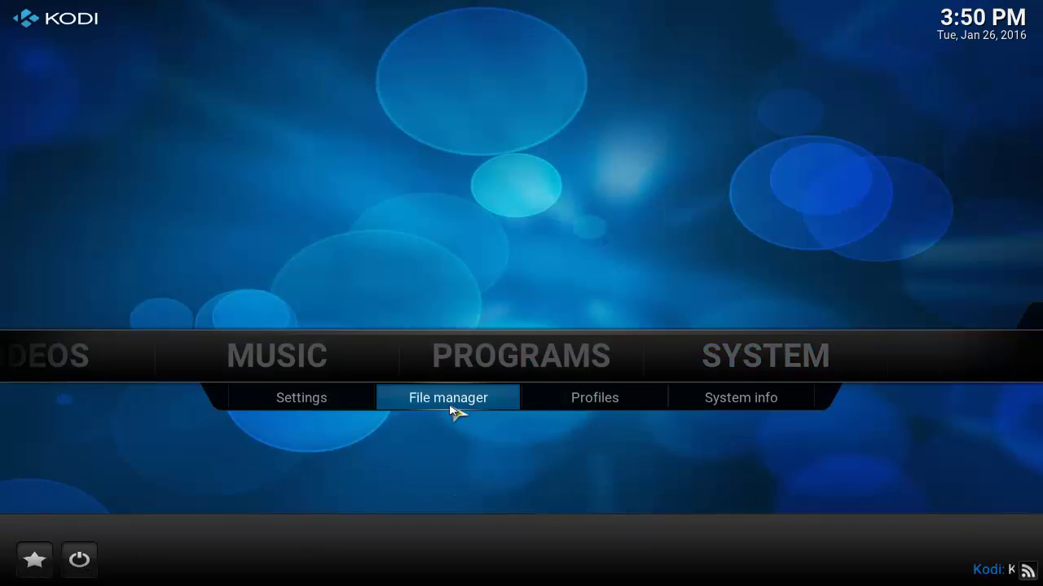
left_click(772, 355)
left_click(269, 378)
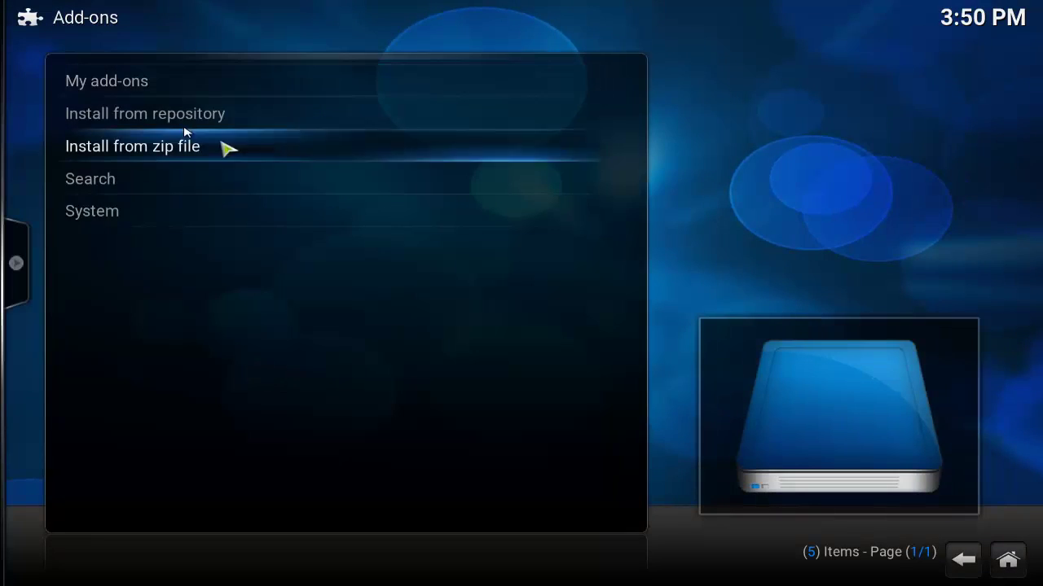
left_click(171, 151)
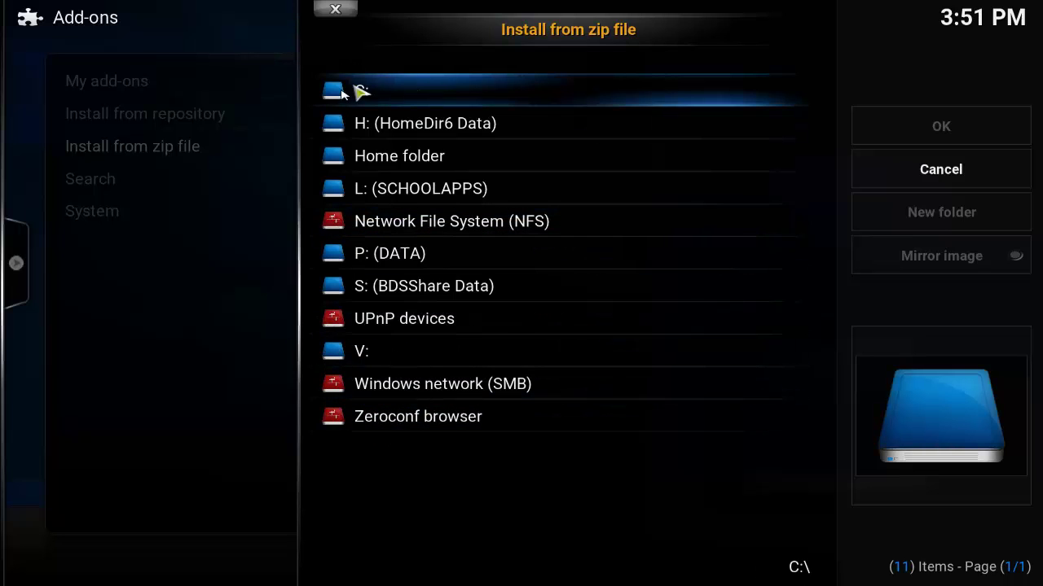
Browse C: > Users > user folder > Downloads and install repository.tknorris.beta-1.0.5.zip.
left_click(377, 96)
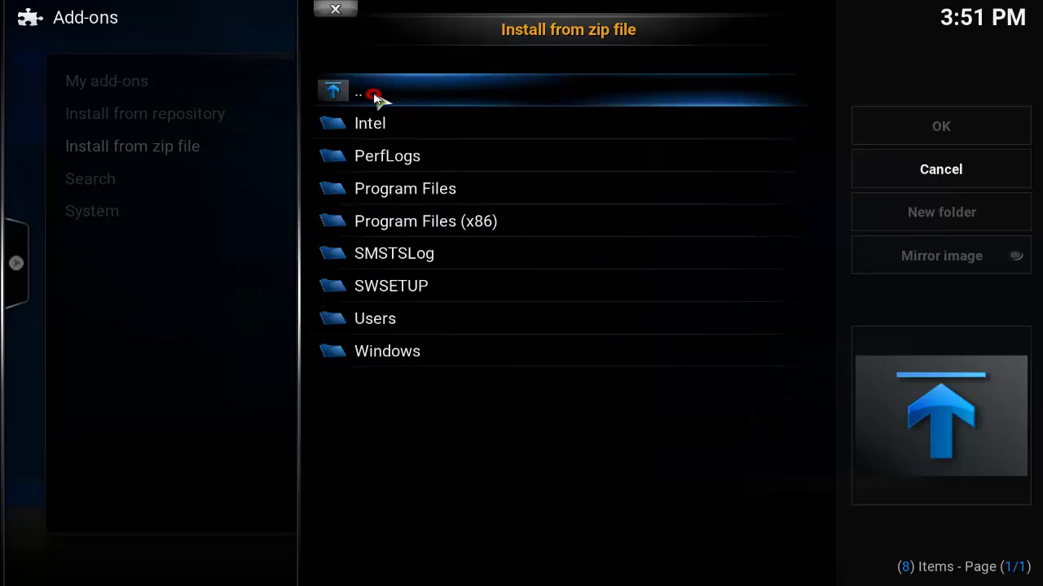
left_click(398, 321)
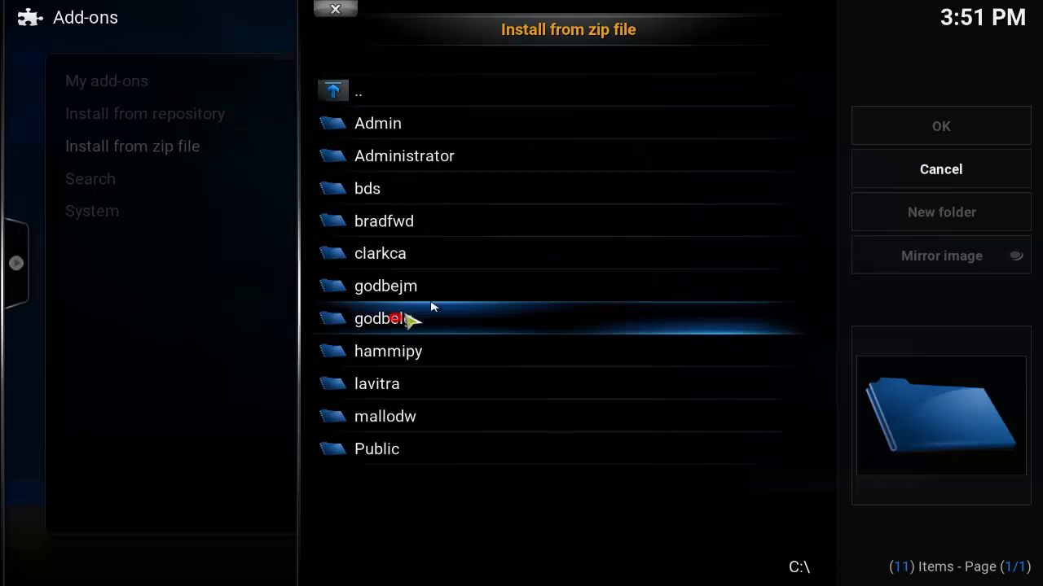
left_click(398, 419)
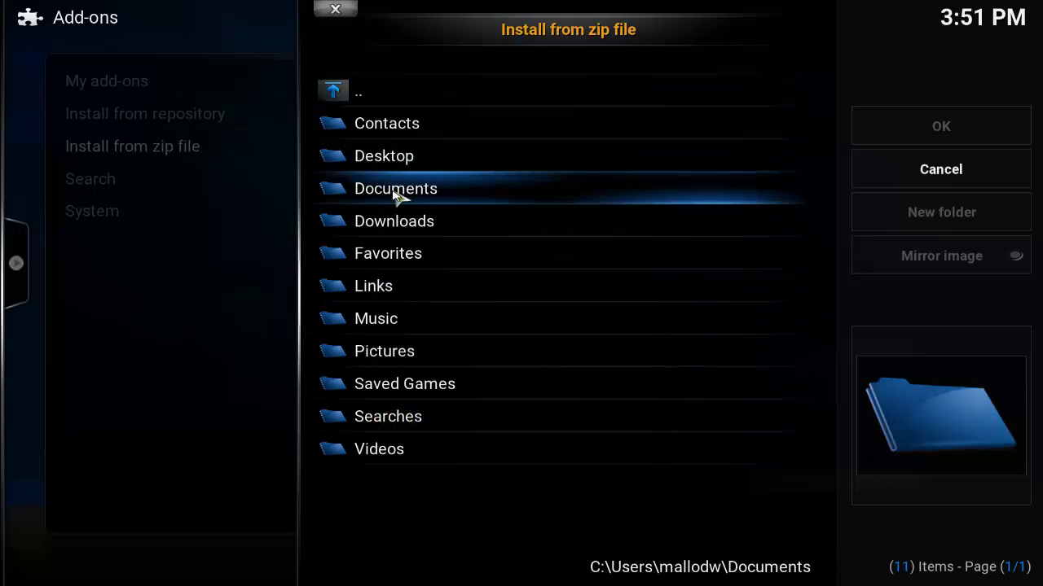
left_click(394, 227)
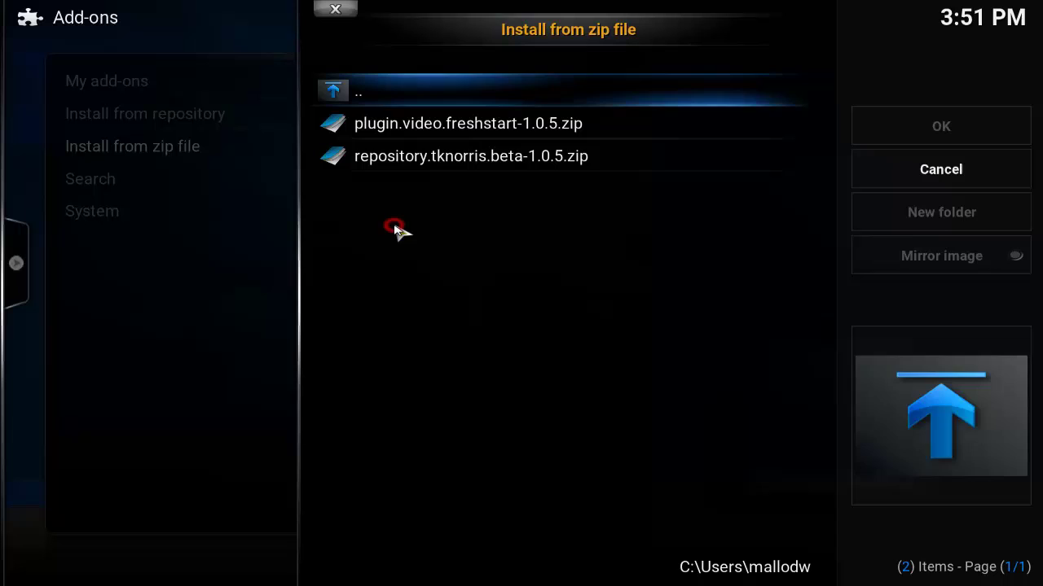
left_click(432, 162)
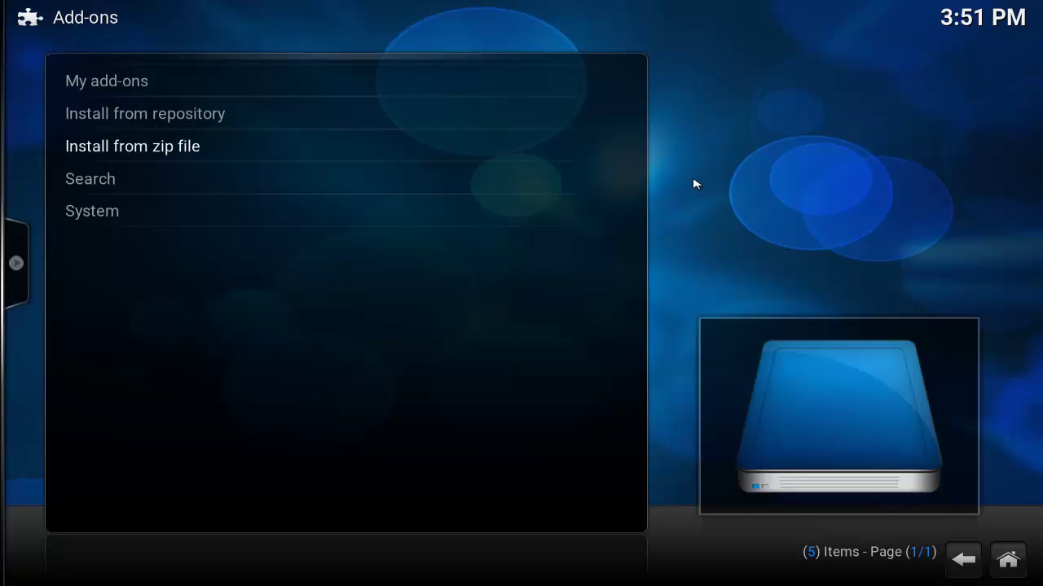
Go to Install from repository > tknorris Beta Testing Repository > Video add-ons.
left_click(190, 114)
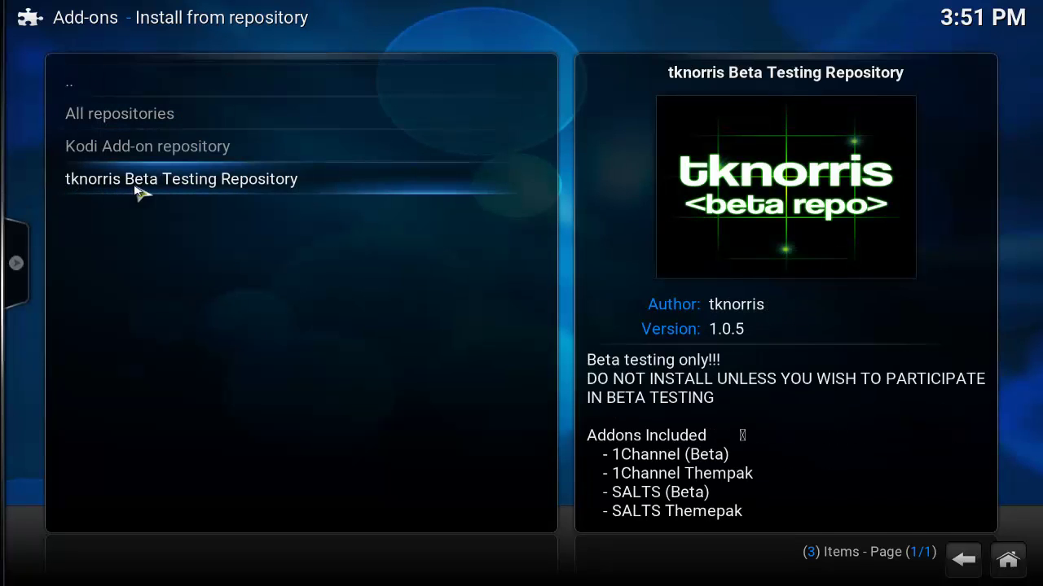
left_click(246, 181)
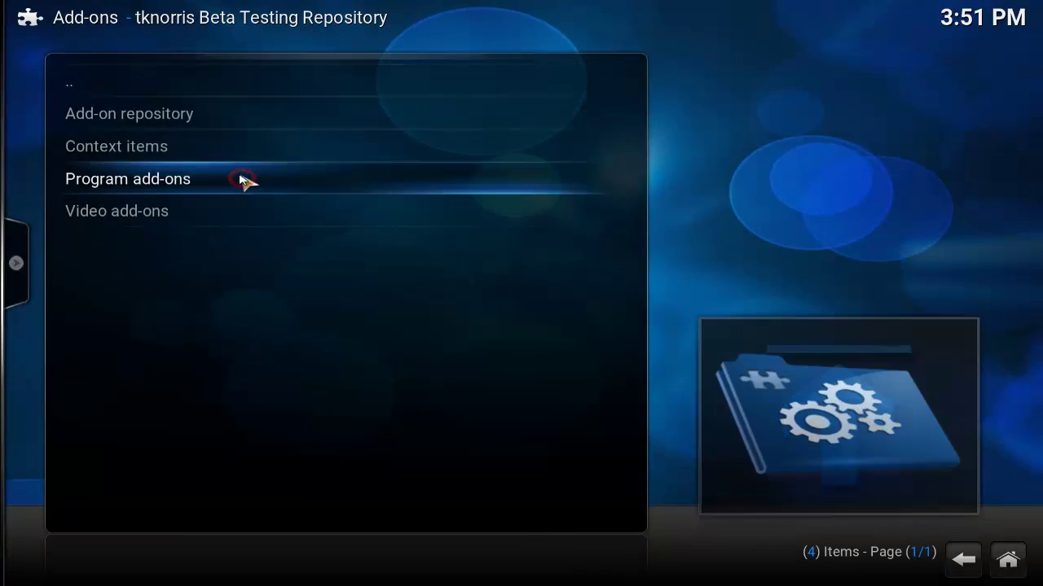
left_click(146, 217)
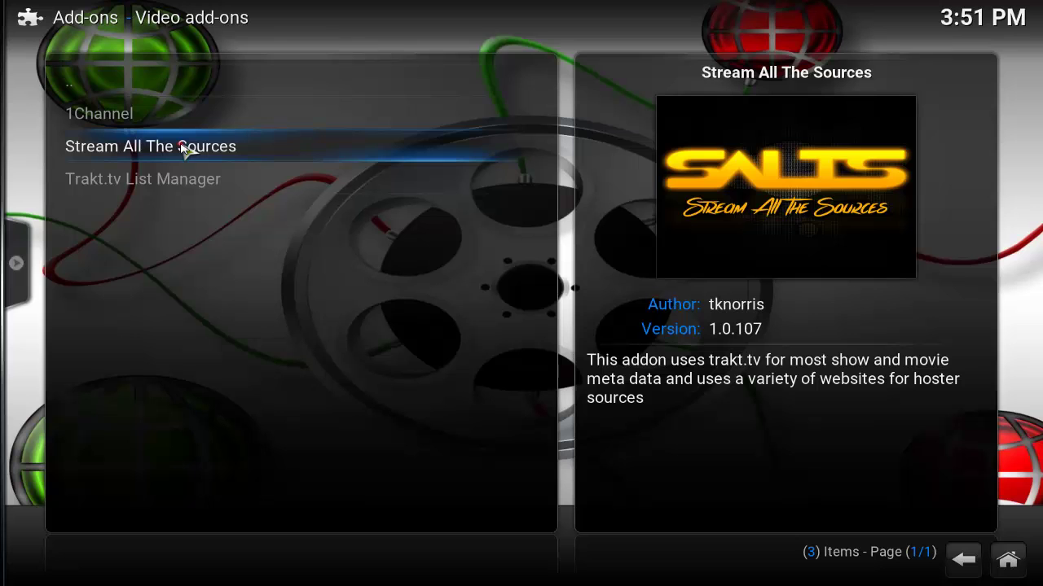
Install Stream All The Sources from its Add-on information dialog until it shows Enabled.
left_click(182, 148)
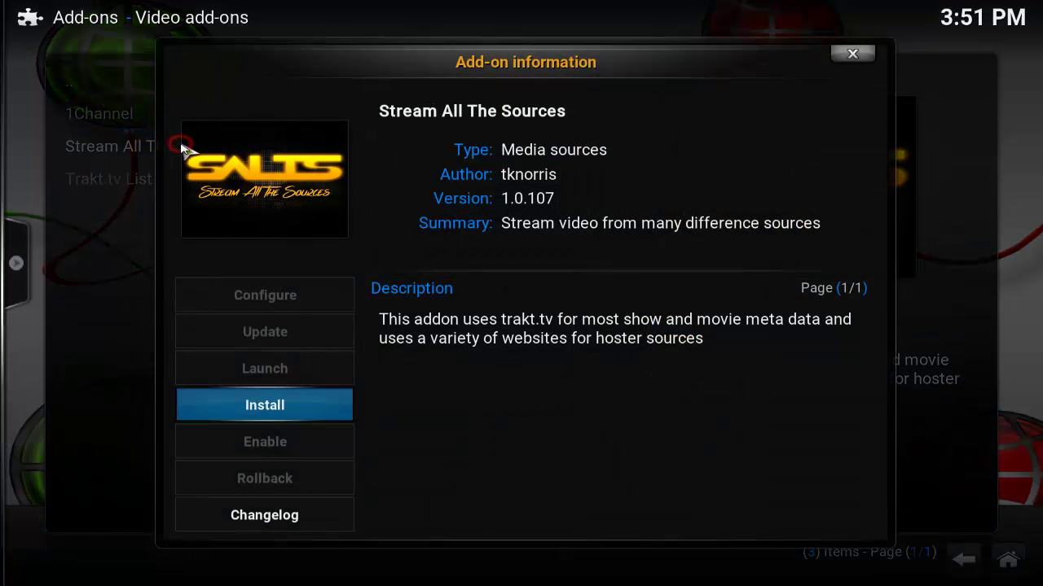
left_click(264, 405)
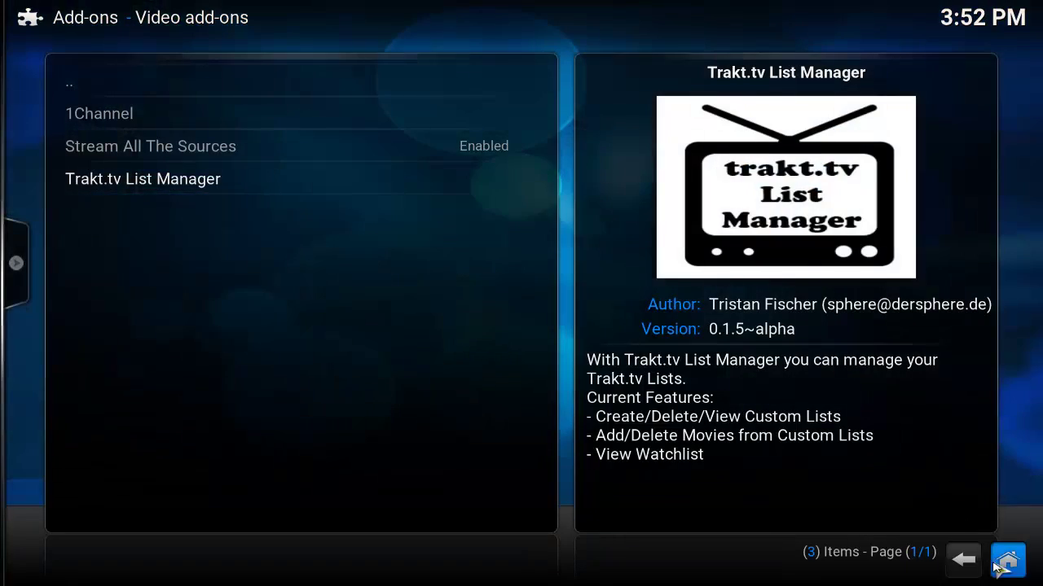
Open Videos > Add-ons from Home, switch the view to Thumbnail, and launch Stream All The Sources.
left_click(1007, 560)
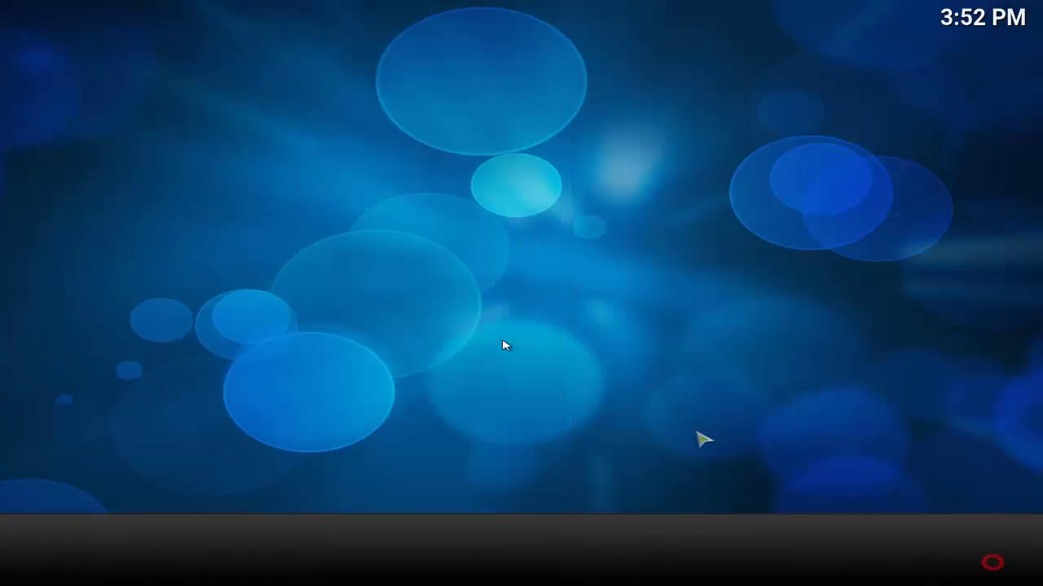
mouse_move(535, 372)
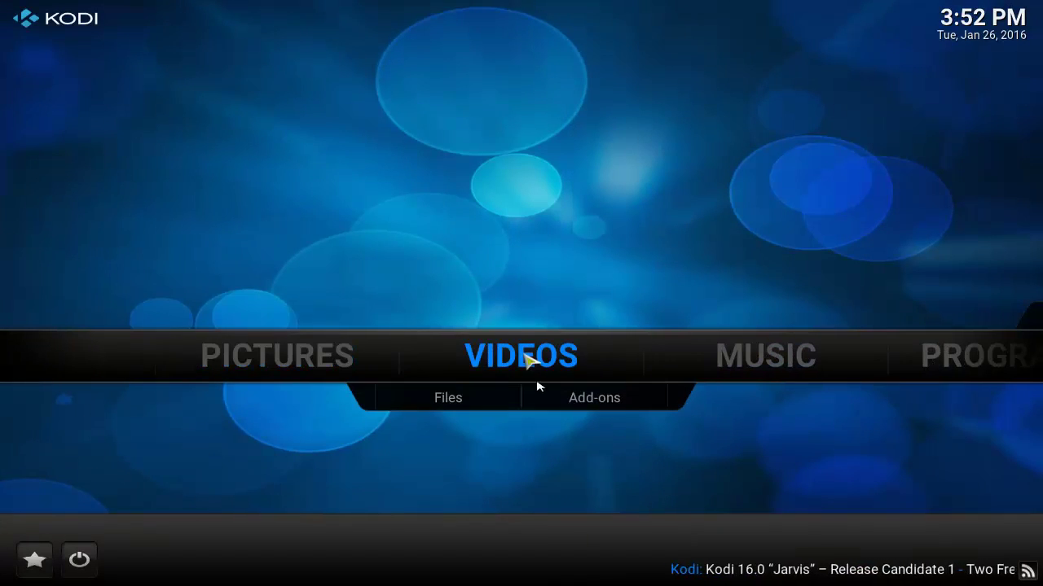
left_click(592, 399)
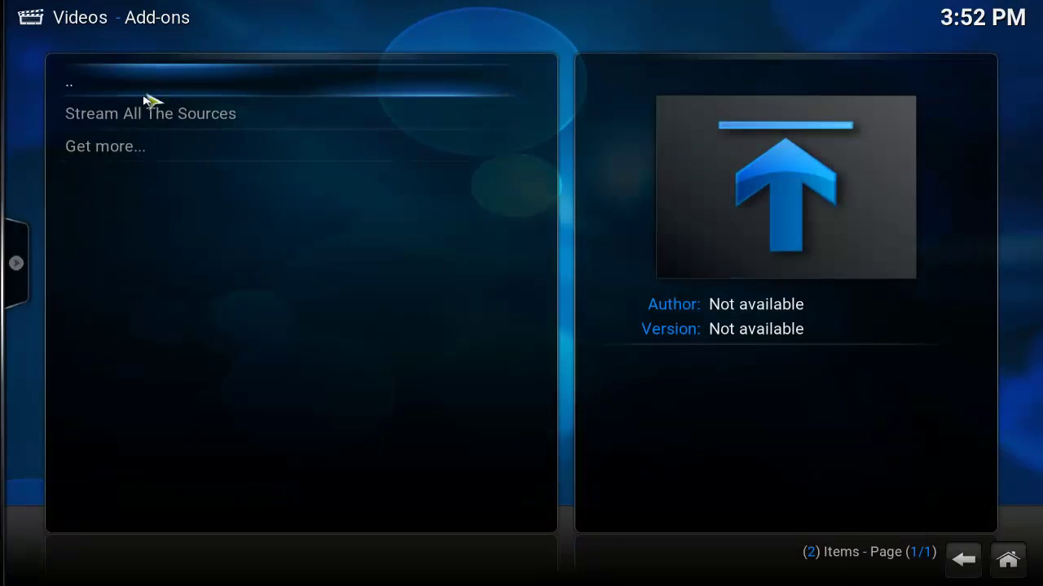
mouse_move(25, 257)
left_click(7, 104)
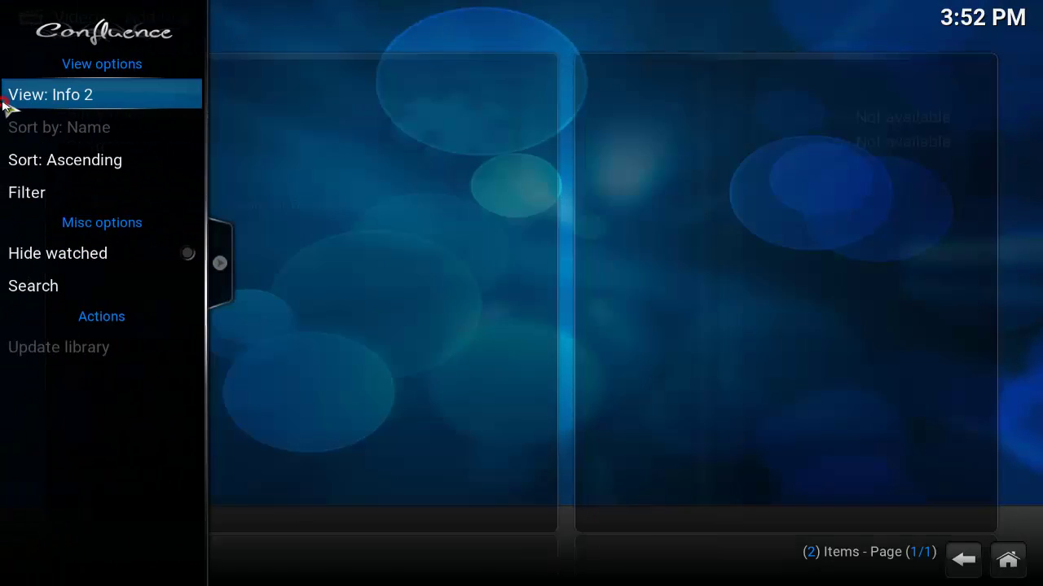
left_click(12, 105)
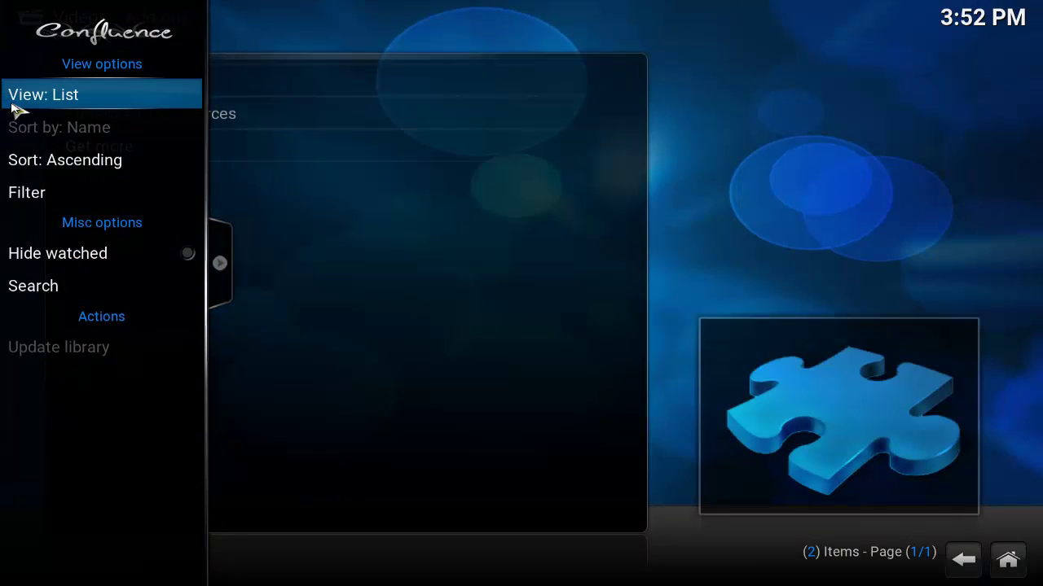
left_click(12, 105)
left_click(12, 105)
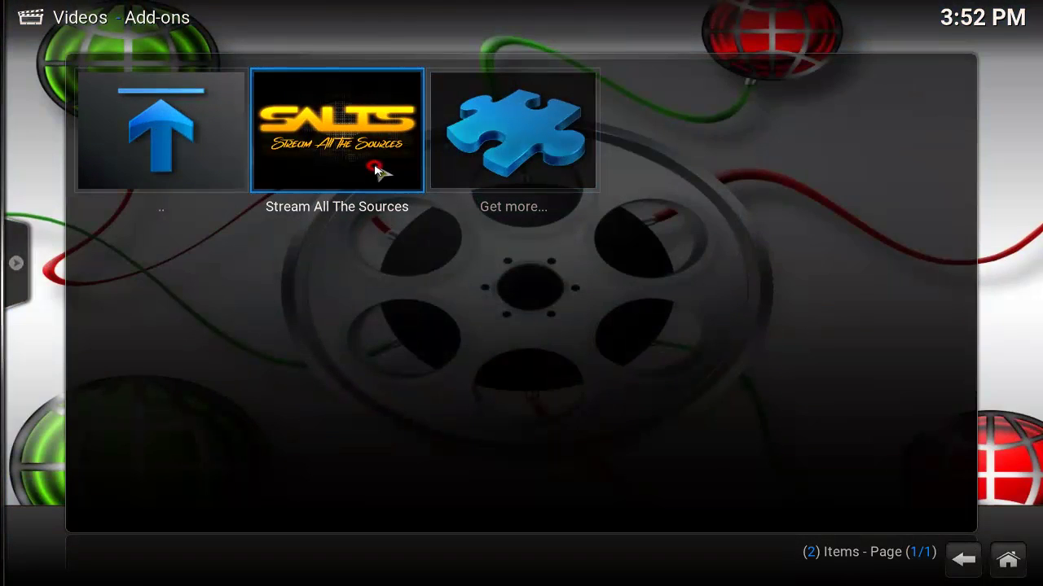
left_click(376, 169)
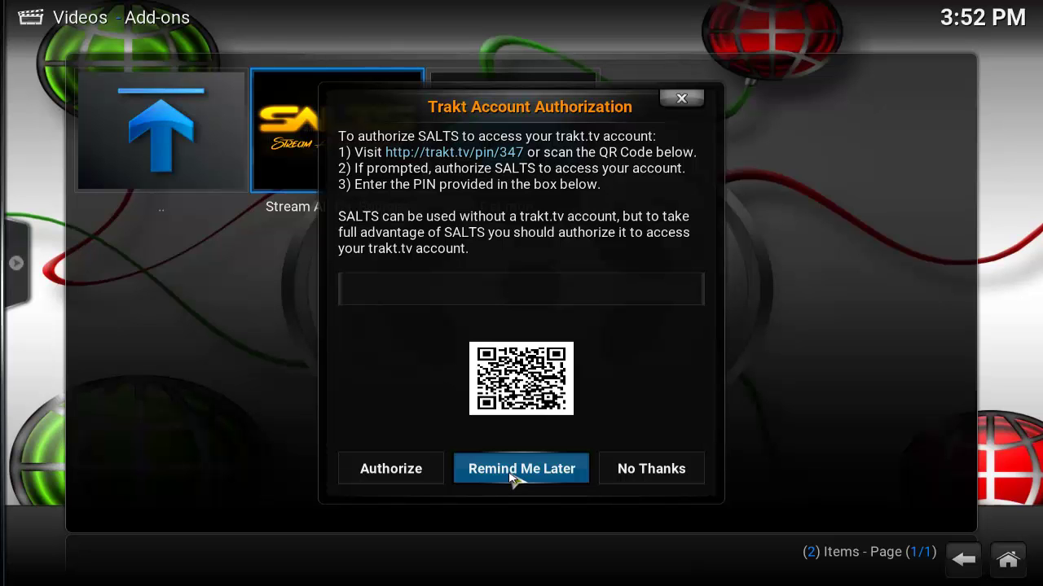
Choose Remind Me Later on the Trakt Account Authorization prompt.
left_click(510, 477)
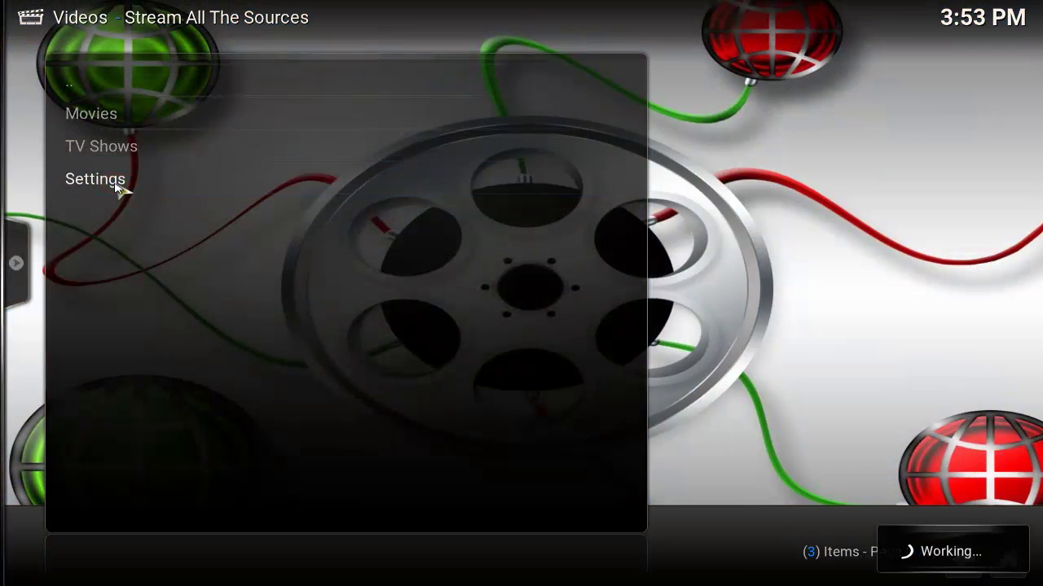
Under SALTS Settings, run Auto-Configure SALTS and continue with the suggested options.
left_click(116, 185)
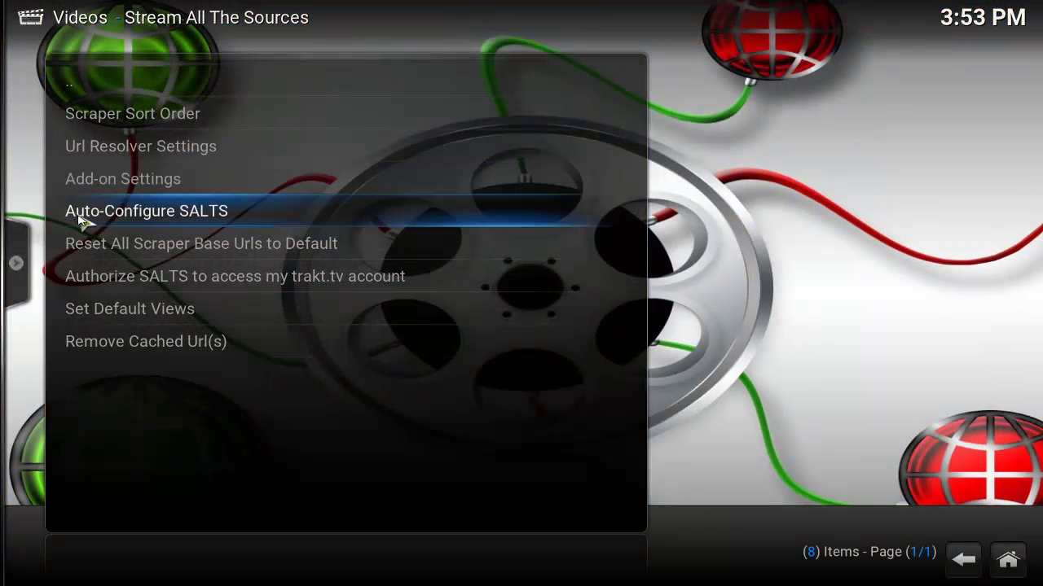
left_click(200, 213)
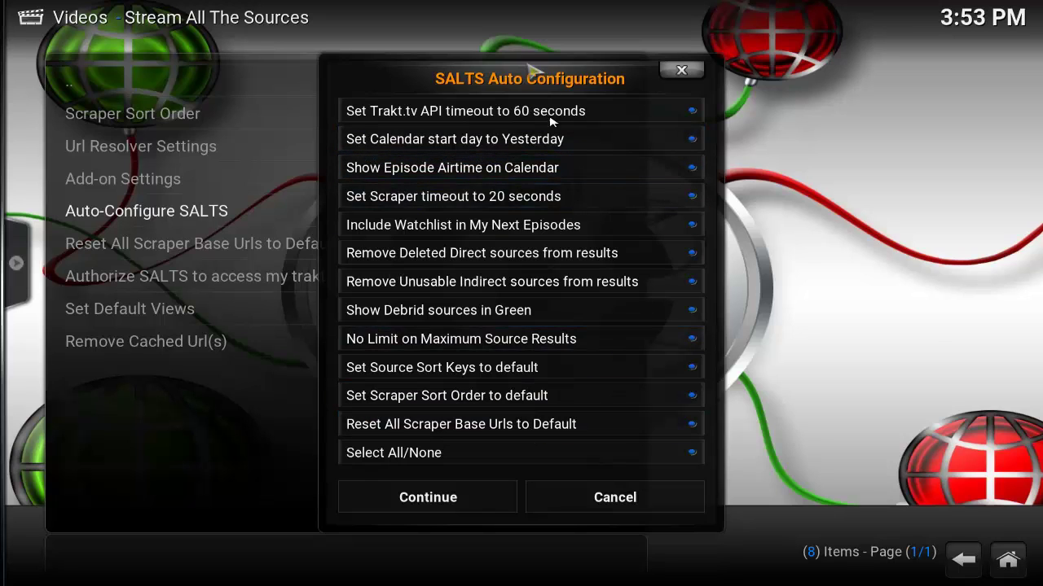
left_click(438, 501)
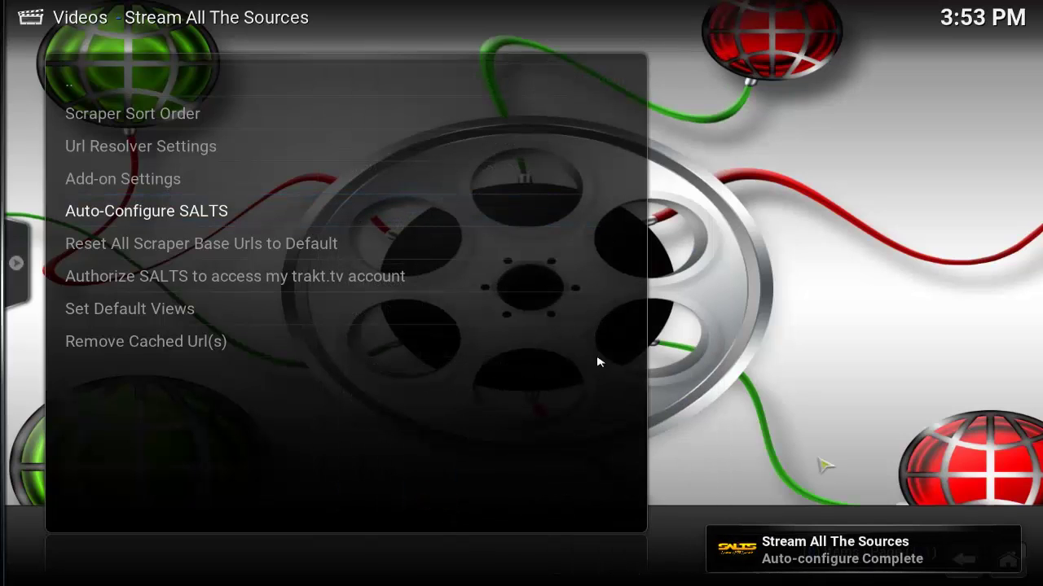
In SALTS Add-on Settings, set Source Selection Method to Directory and confirm with OK.
left_click(98, 189)
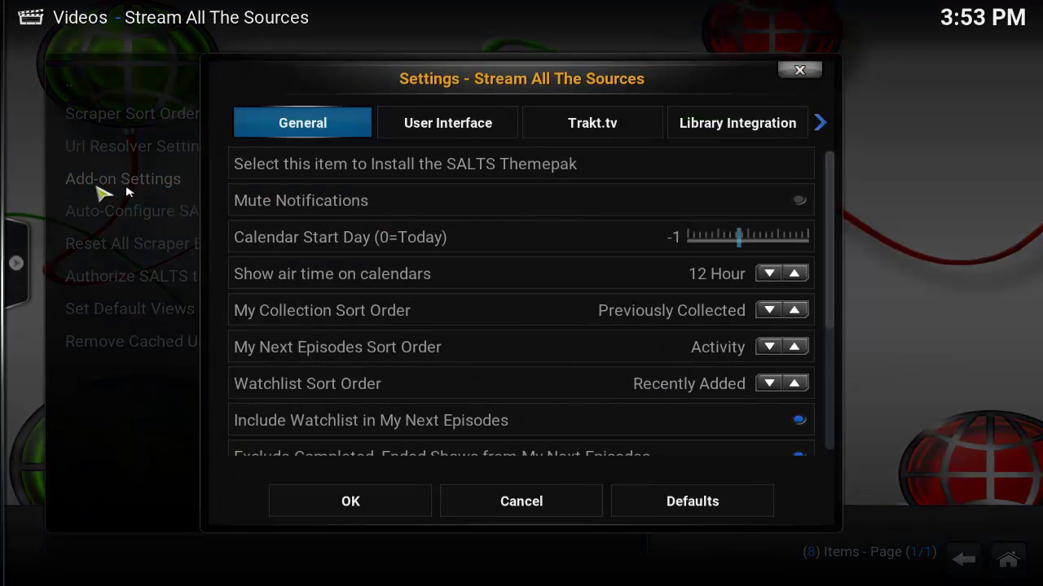
left_click(434, 127)
left_click(619, 126)
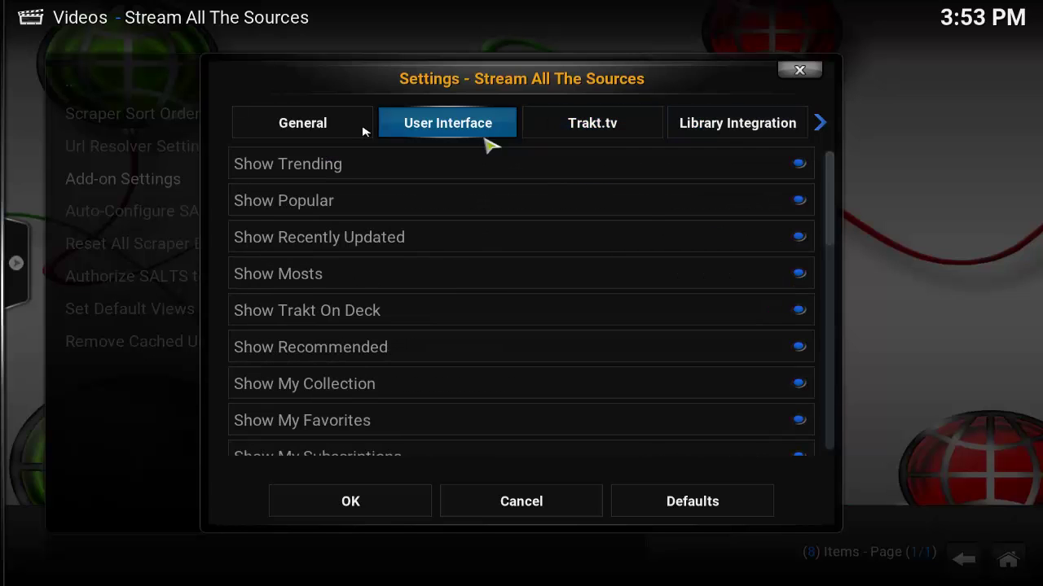
mouse_move(710, 133)
mouse_move(505, 128)
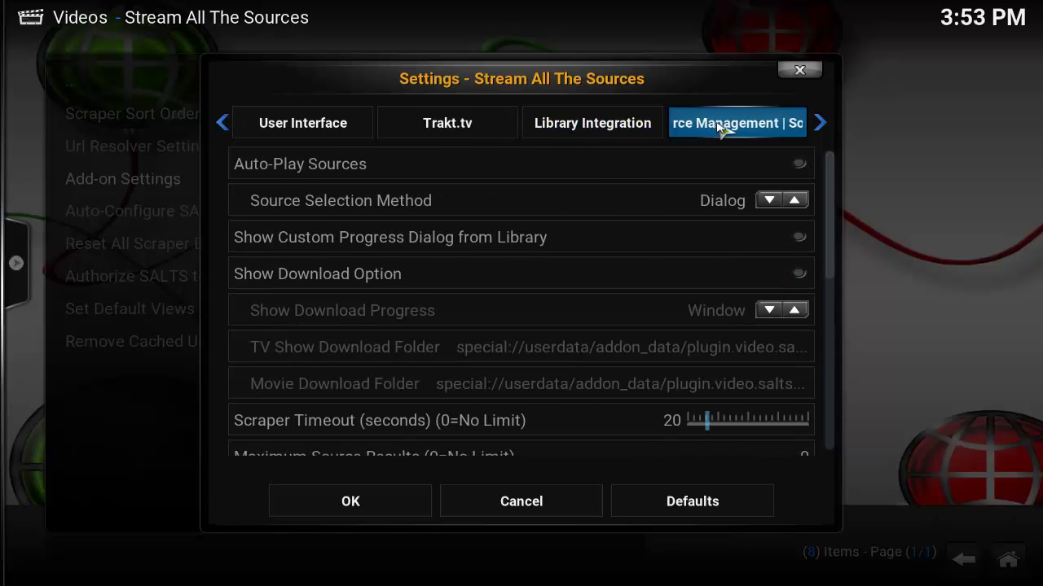
left_click(768, 202)
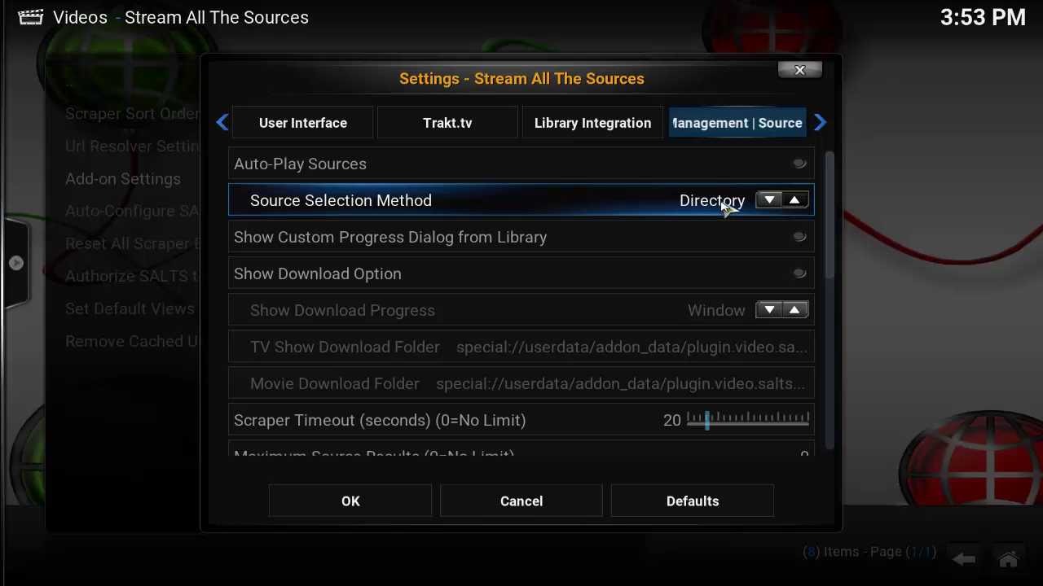
left_click(377, 502)
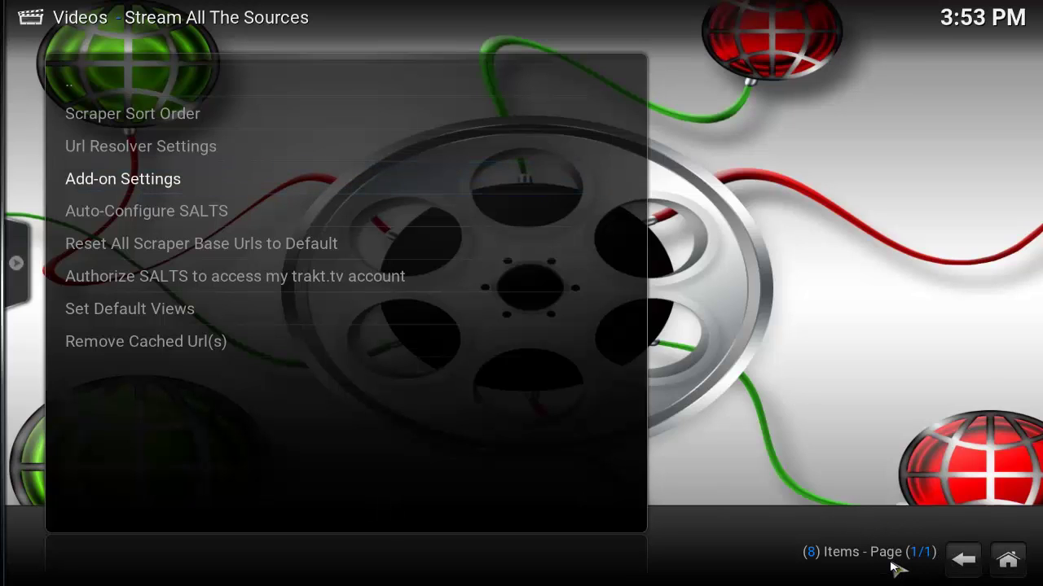
Open SALTS Movies > Trending Movies and fetch stream sources for The Revenant (2015).
left_click(228, 82)
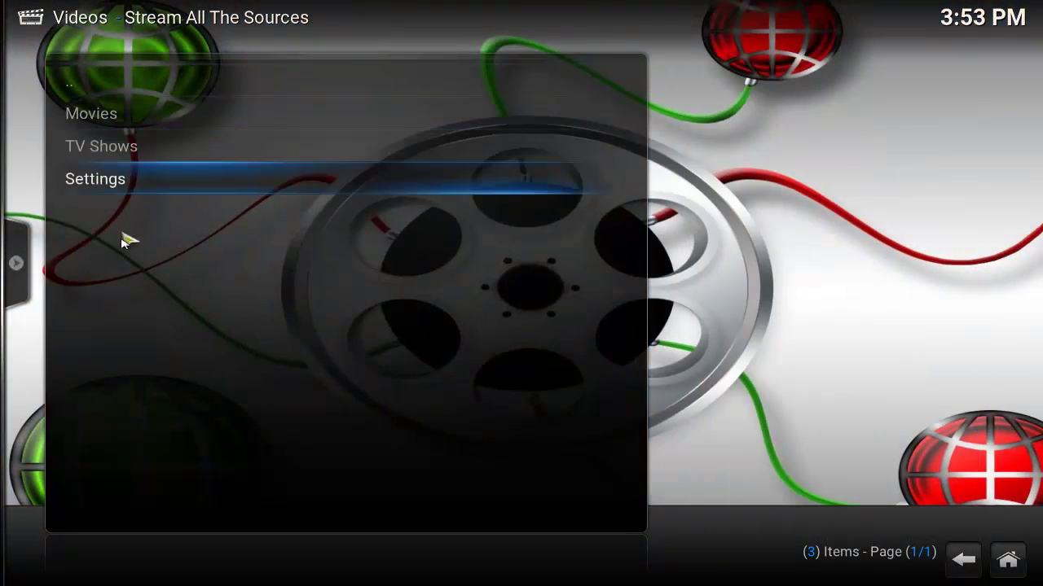
left_click(140, 119)
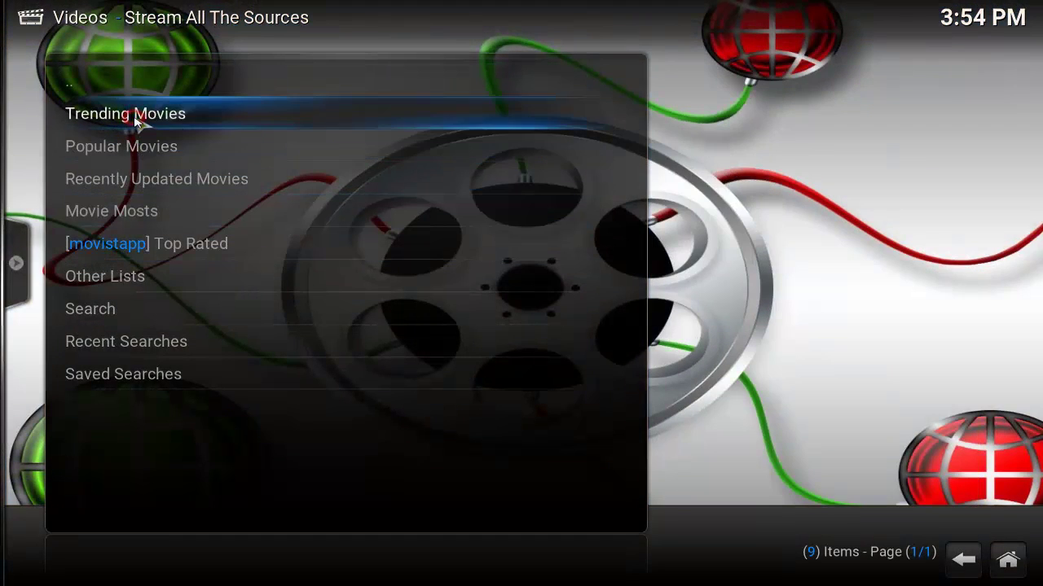
left_click(137, 120)
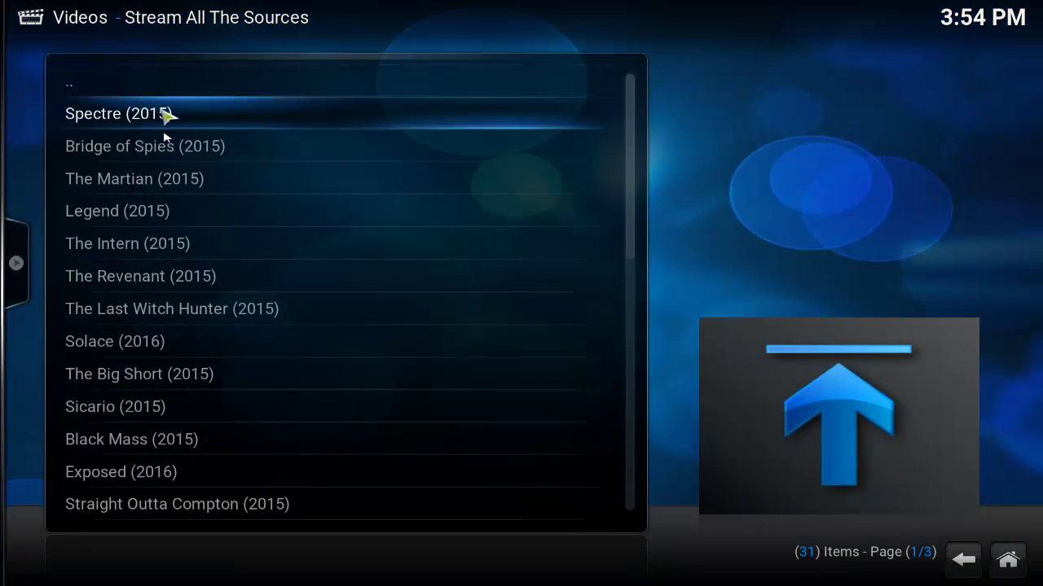
left_click(201, 277)
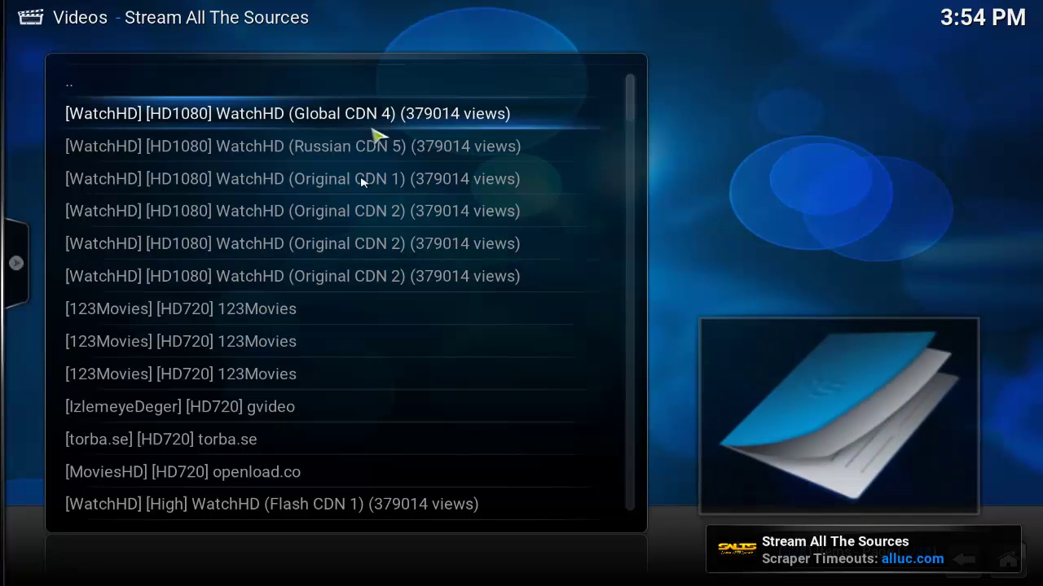
scroll(365, 299, "down", 8)
scroll(365, 300, "down", 5)
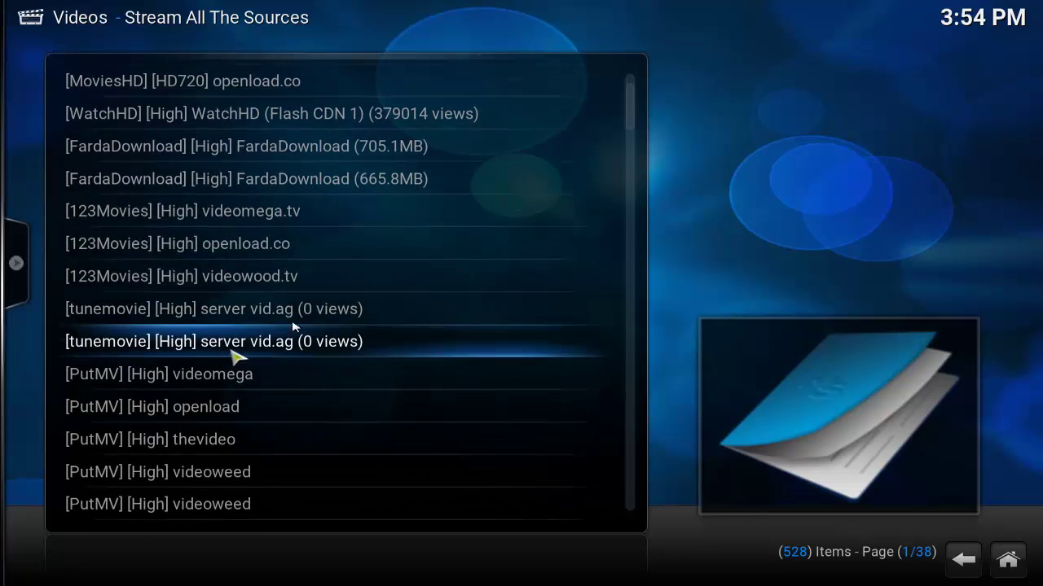
scroll(356, 337, "down", 4)
scroll(356, 338, "down", 17)
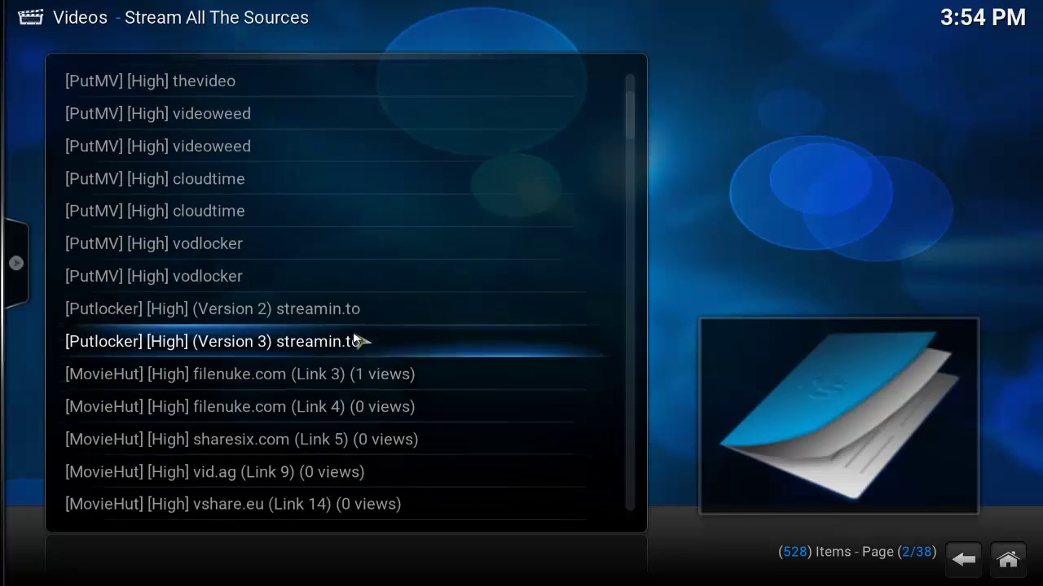
scroll(356, 341, "down", 18)
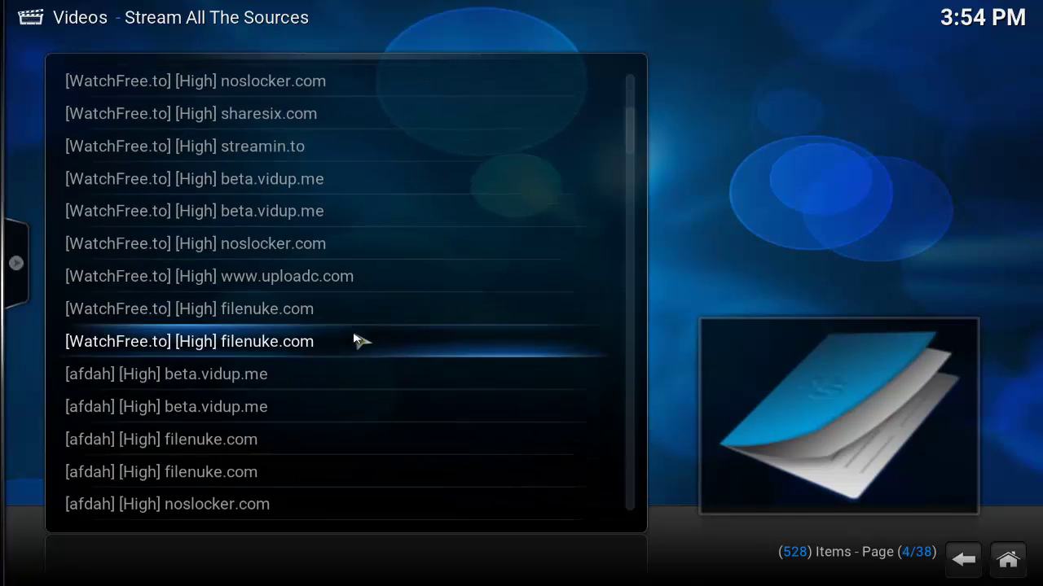
scroll(356, 340, "down", 8)
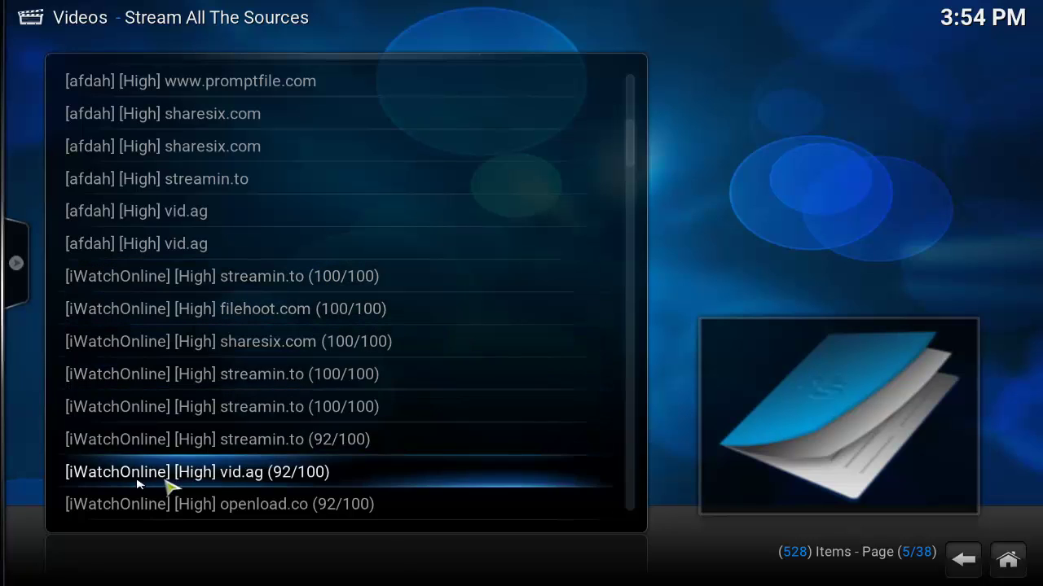
scroll(396, 443, "down", 18)
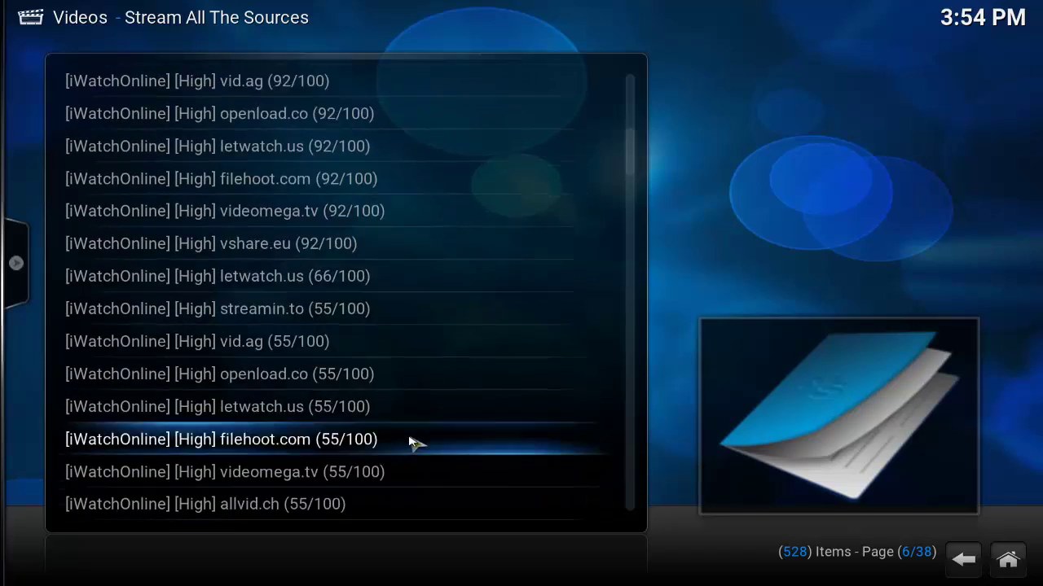
scroll(411, 442, "down", 20)
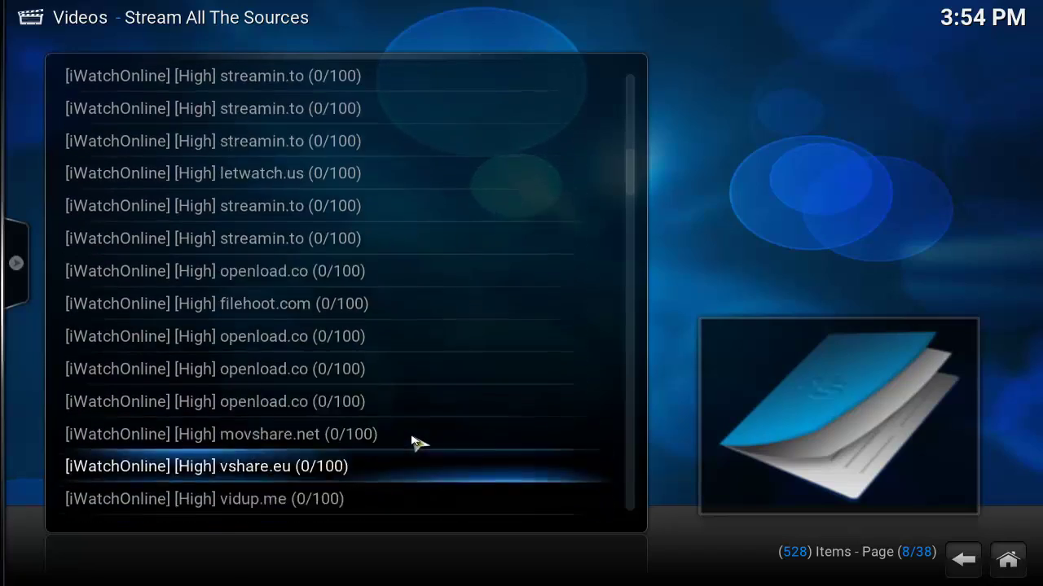
scroll(522, 342, "down", 17)
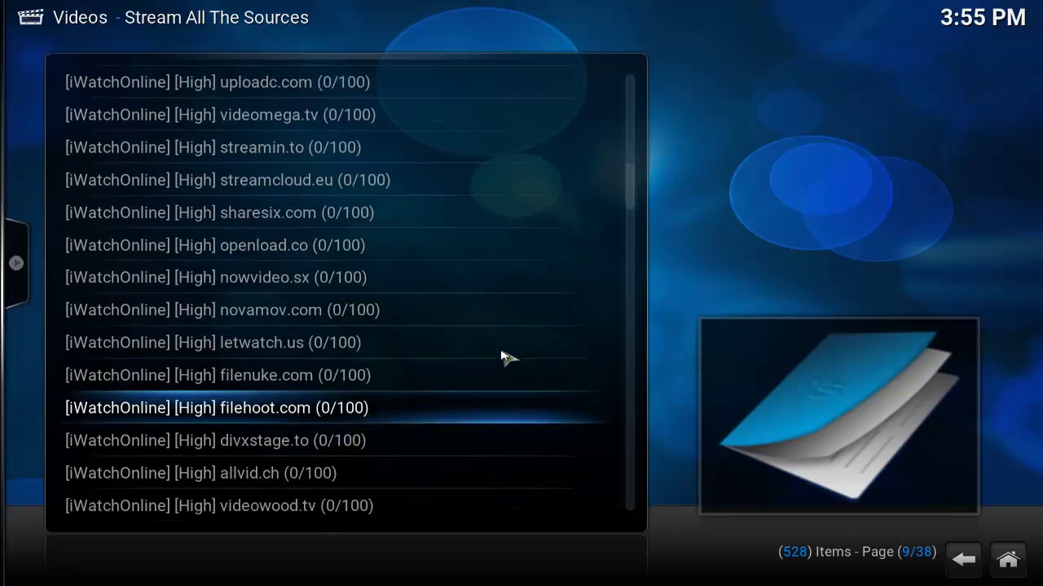
left_click_drag(628, 209, 643, 84)
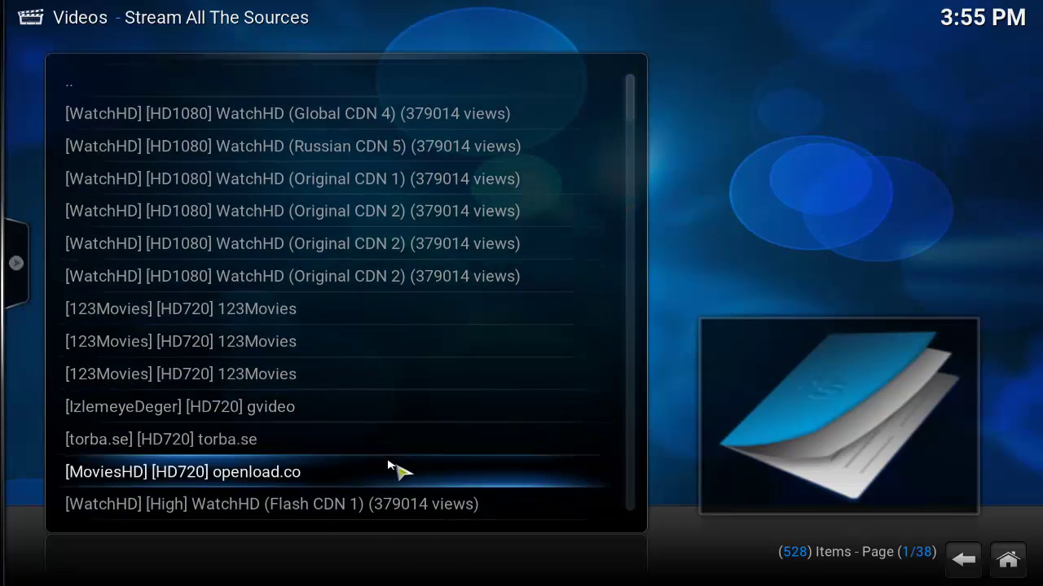
scroll(391, 460, "down", 3)
scroll(391, 472, "down", 4)
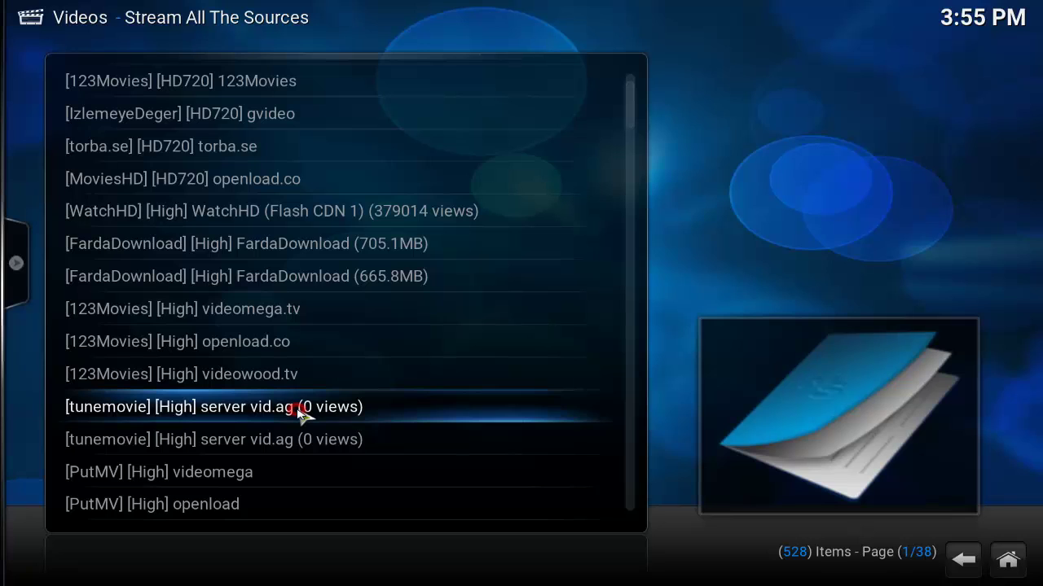
left_click(302, 413)
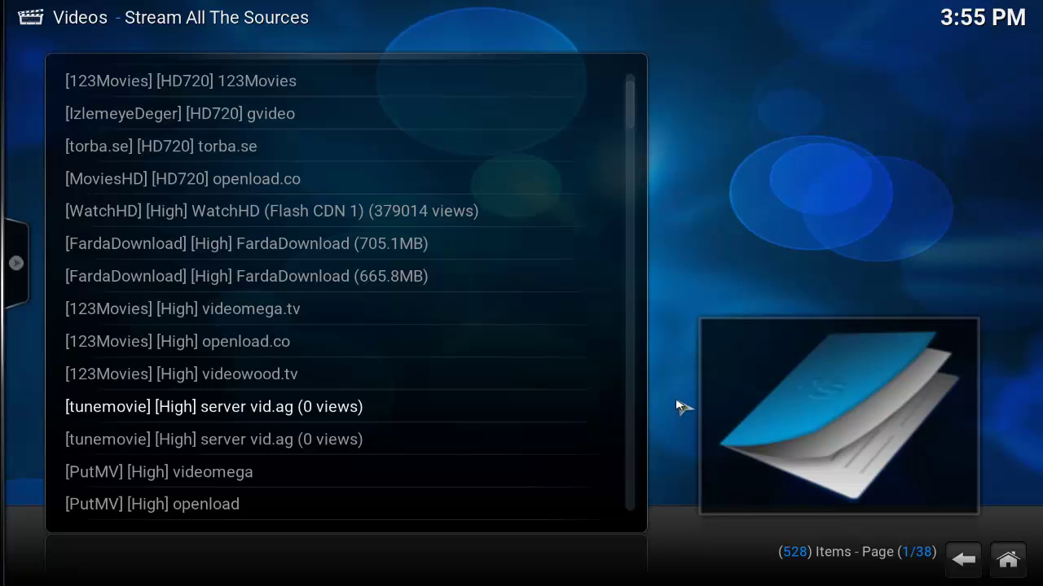
scroll(589, 421, "down", 4)
scroll(589, 424, "up", 5)
scroll(589, 421, "down", 5)
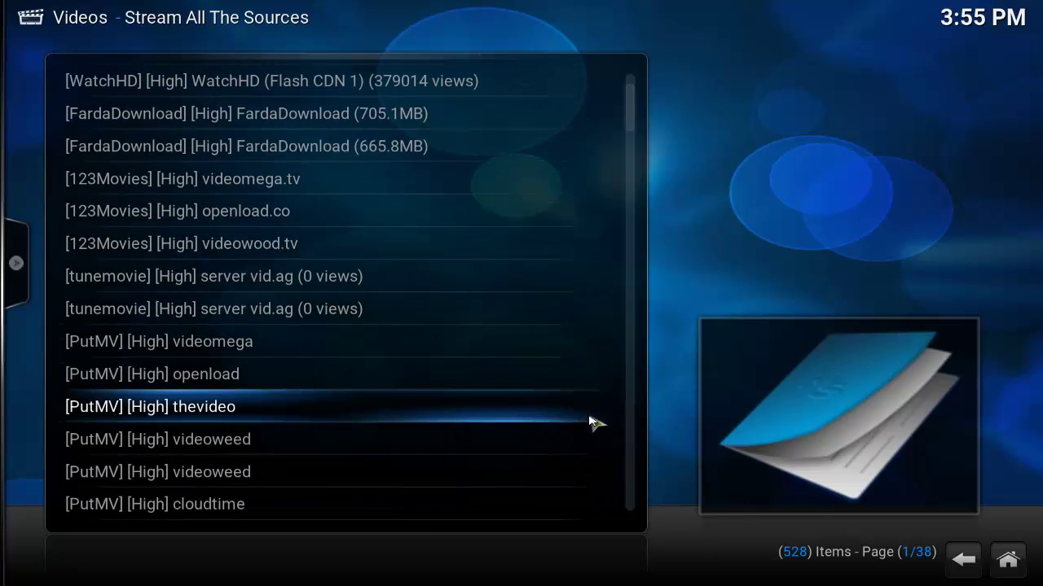
After the tunemovie vid.ag source fails, play The Revenant from [MovieHut] vid.ag (Link 9).
left_click(342, 277)
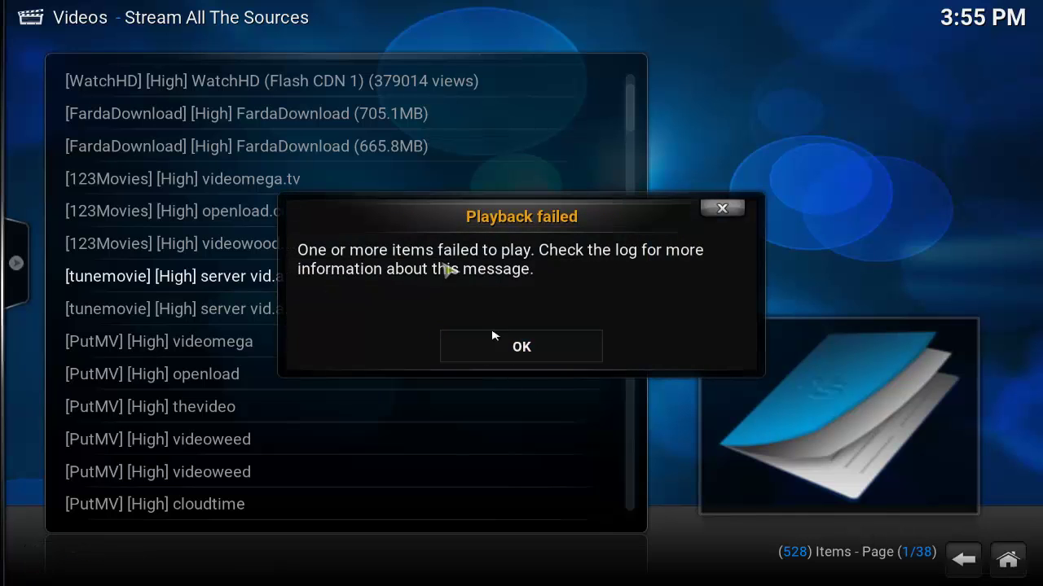
left_click(530, 344)
scroll(461, 399, "down", 8)
scroll(461, 399, "down", 5)
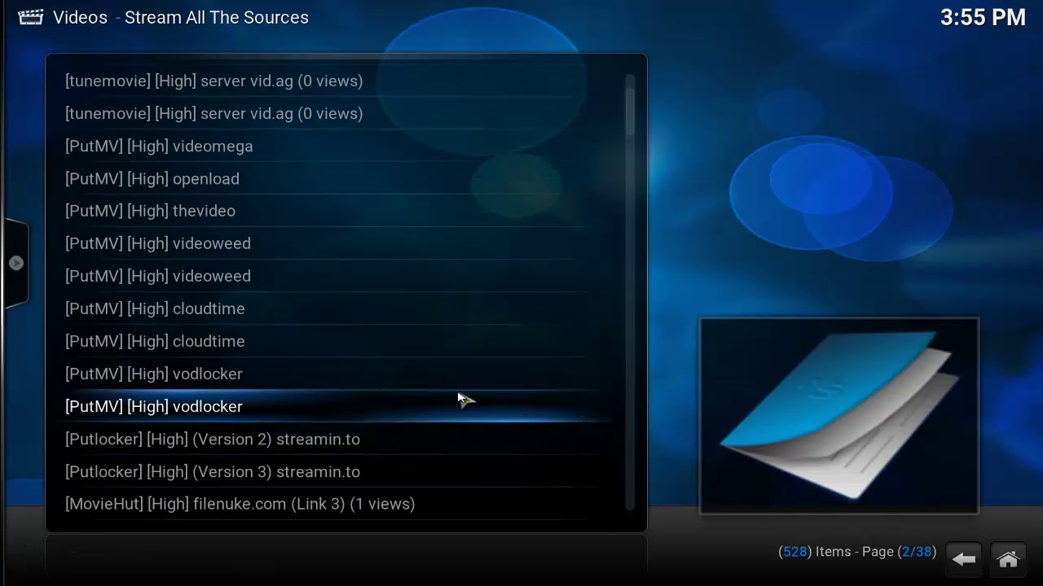
scroll(460, 399, "down", 4)
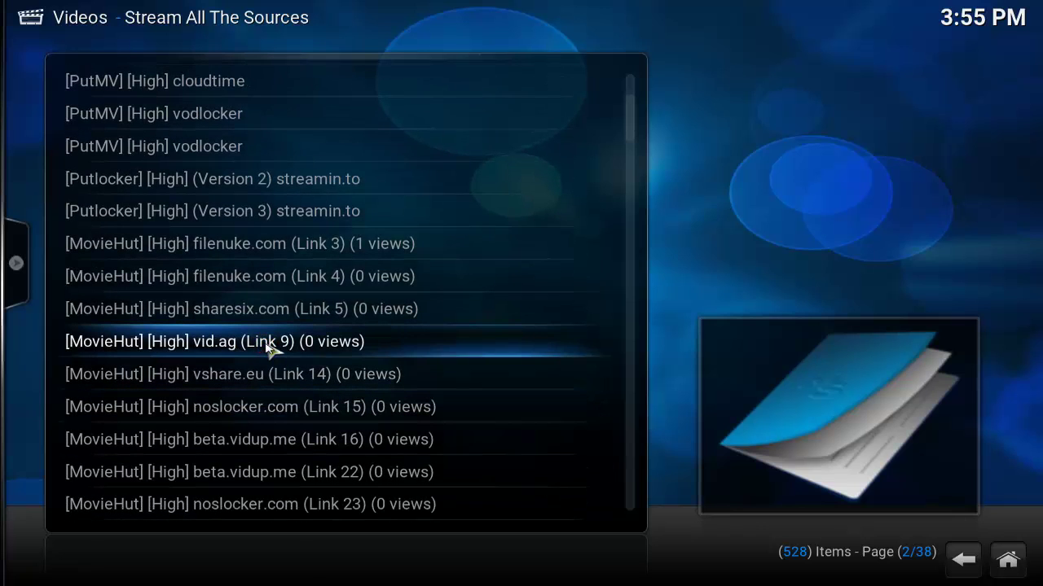
left_click(214, 351)
scroll(372, 407, "down", 3)
scroll(349, 442, "down", 3)
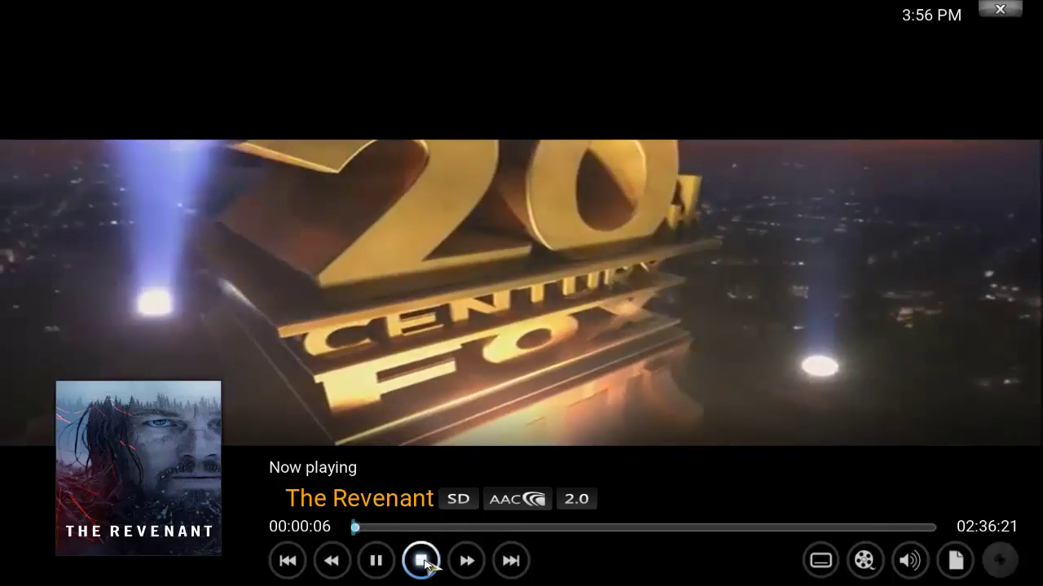
Stop The Revenant playback and return to the SALTS movie category menu.
left_click(417, 561)
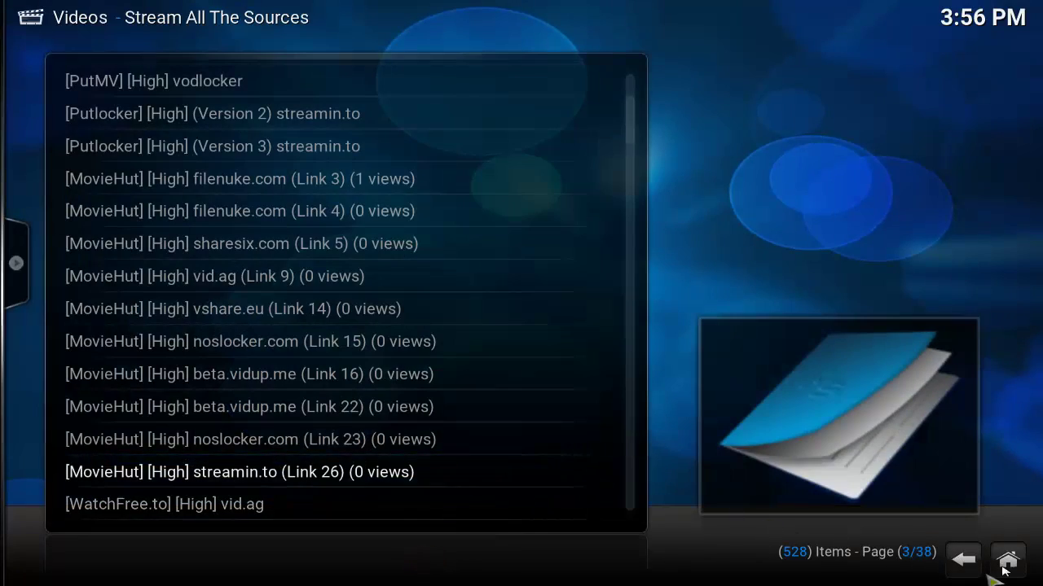
left_click(964, 562)
left_click(966, 570)
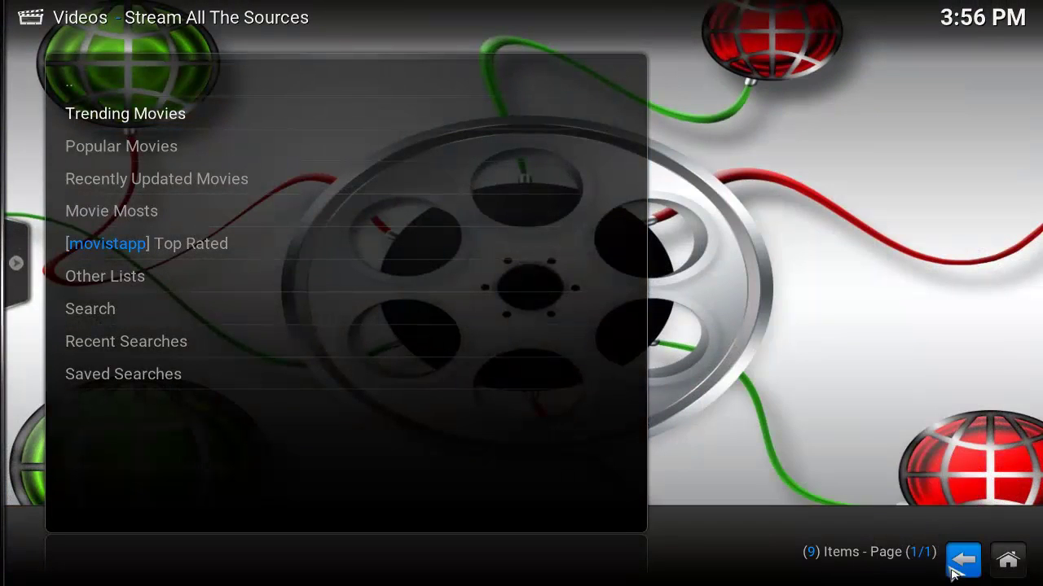
Open the SALTS TV Shows > Trending TV Shows list.
left_click(965, 563)
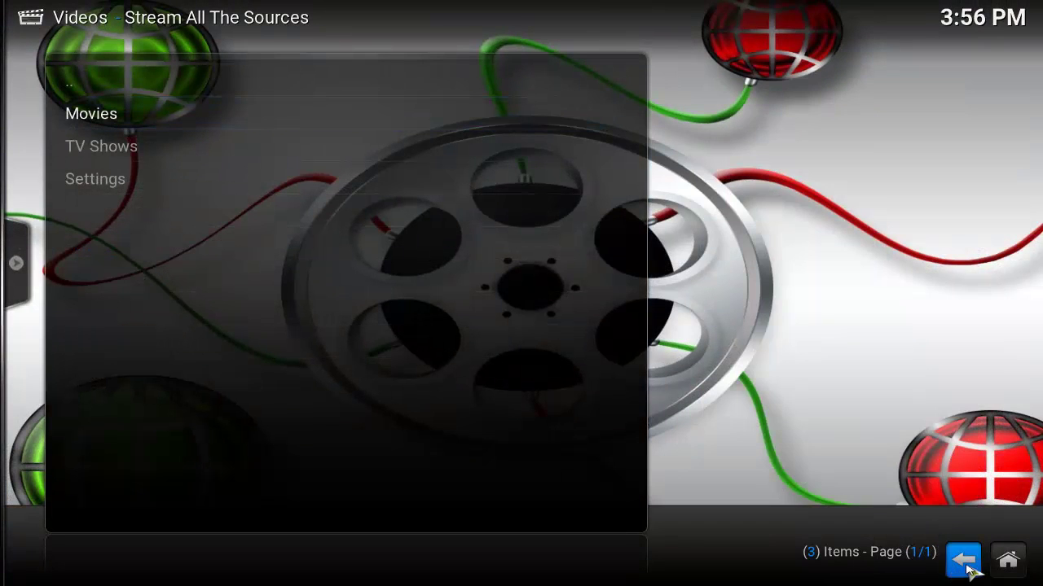
left_click(101, 147)
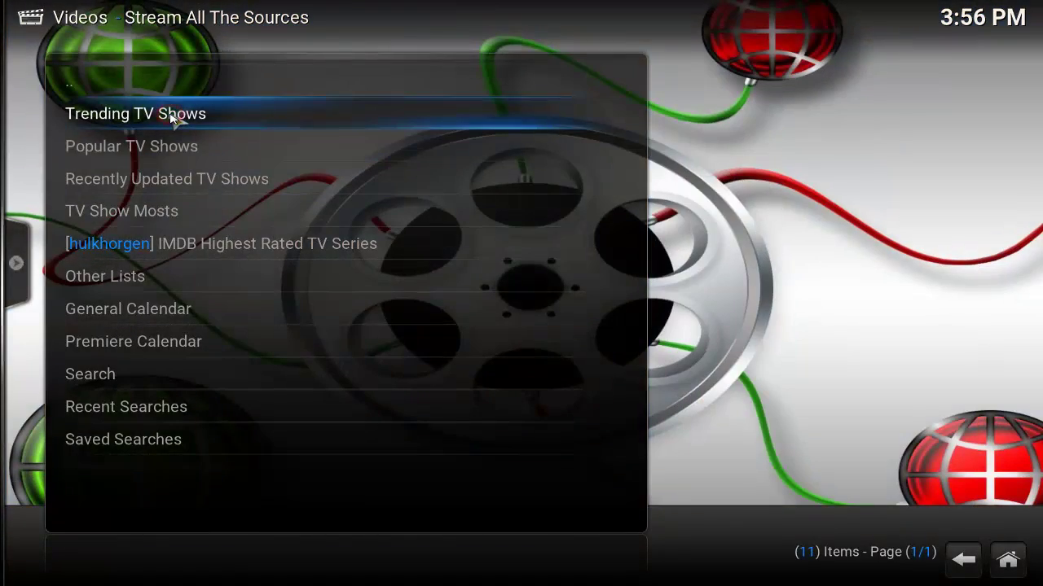
left_click(174, 118)
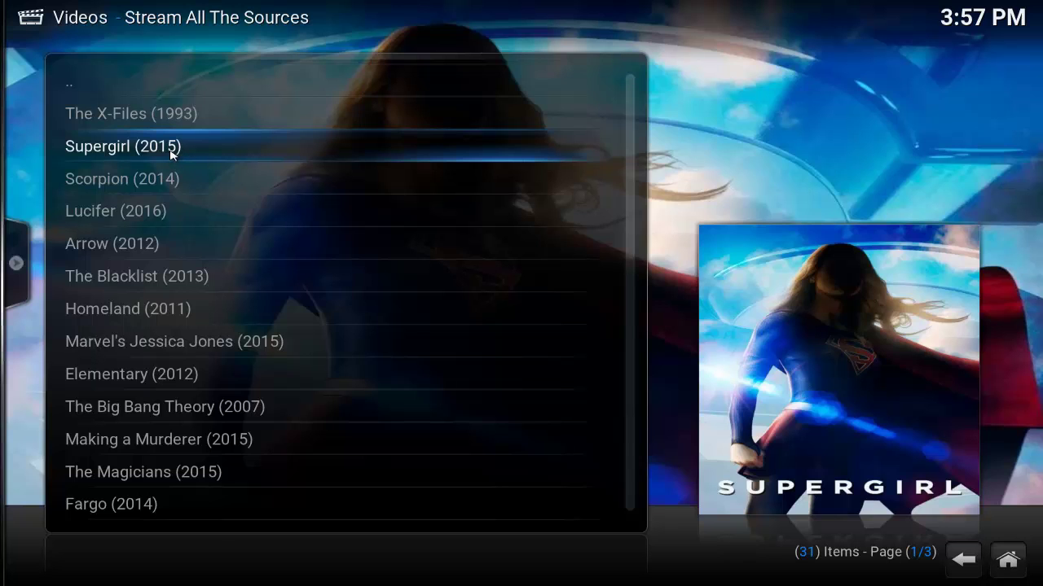
Add Supergirl (2015) and Marvel's Jessica Jones (2015) to the library via their context menus.
right_click(152, 149)
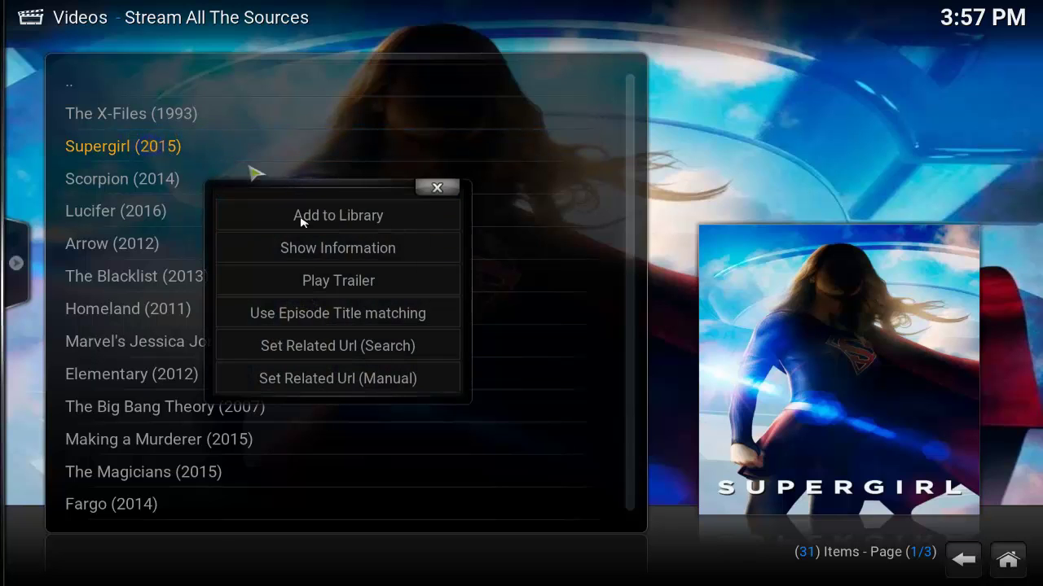
left_click(339, 216)
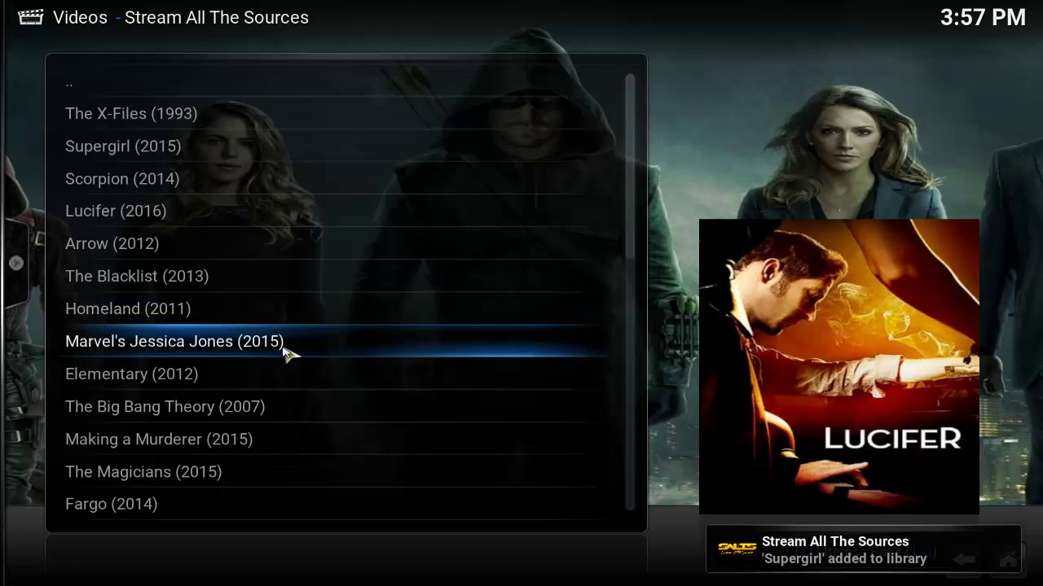
right_click(285, 350)
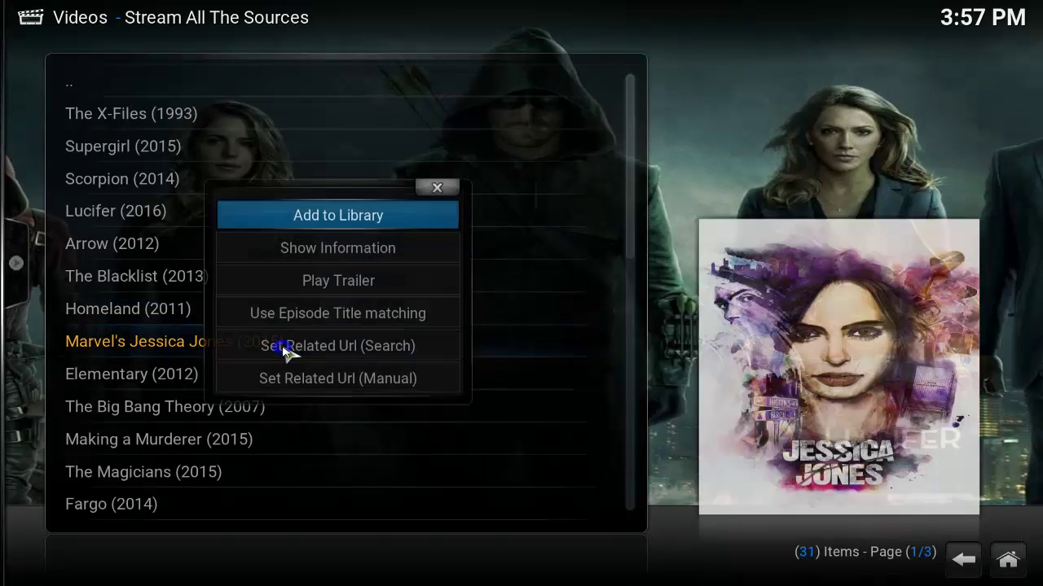
left_click(338, 217)
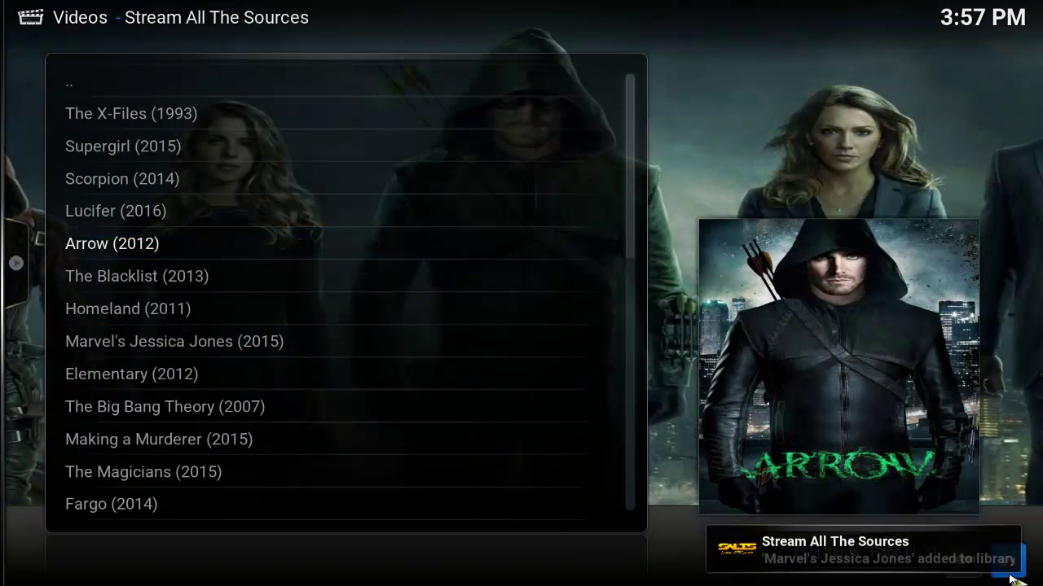
Leave SALTS and start adding a new source in the Videos Files section.
key("Escape")
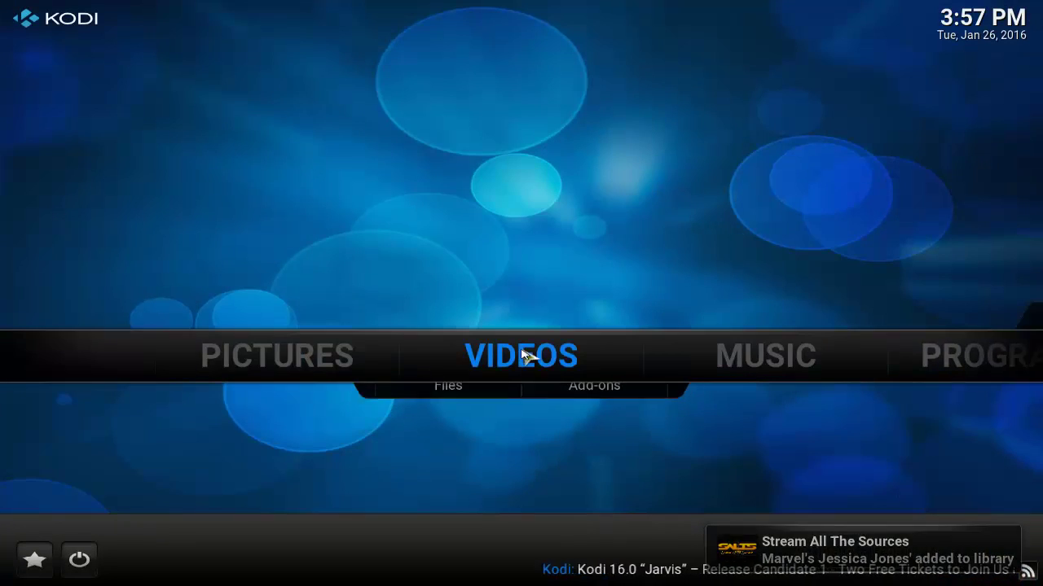
left_click(453, 398)
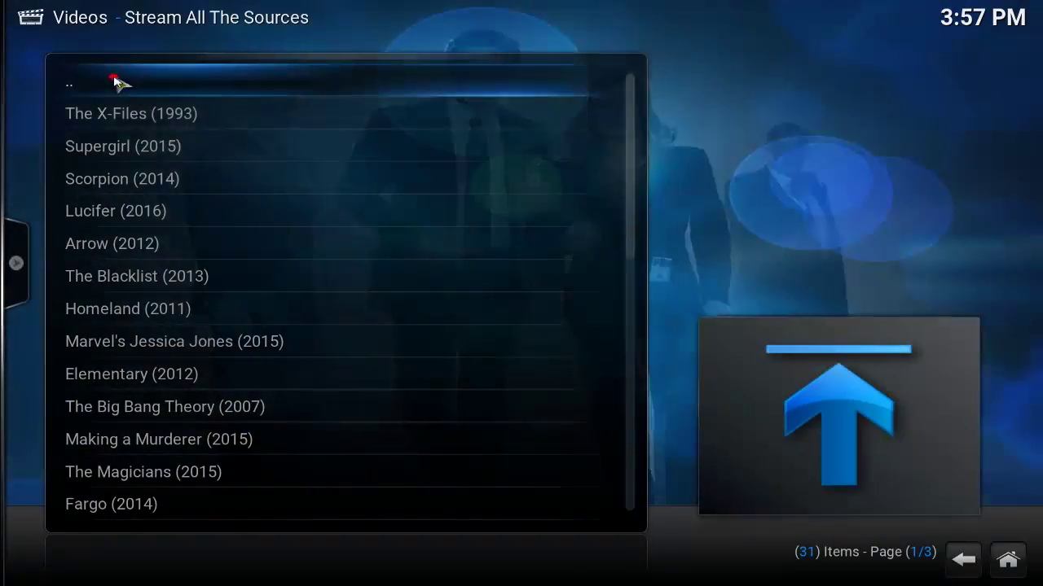
left_click(116, 82)
left_click(113, 81)
left_click(106, 82)
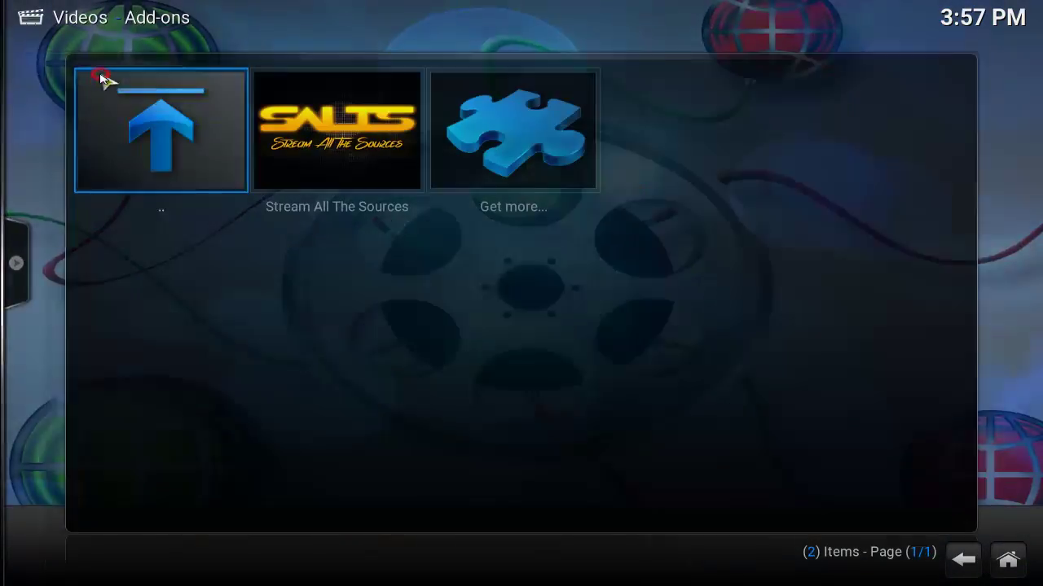
left_click(160, 114)
left_click(105, 81)
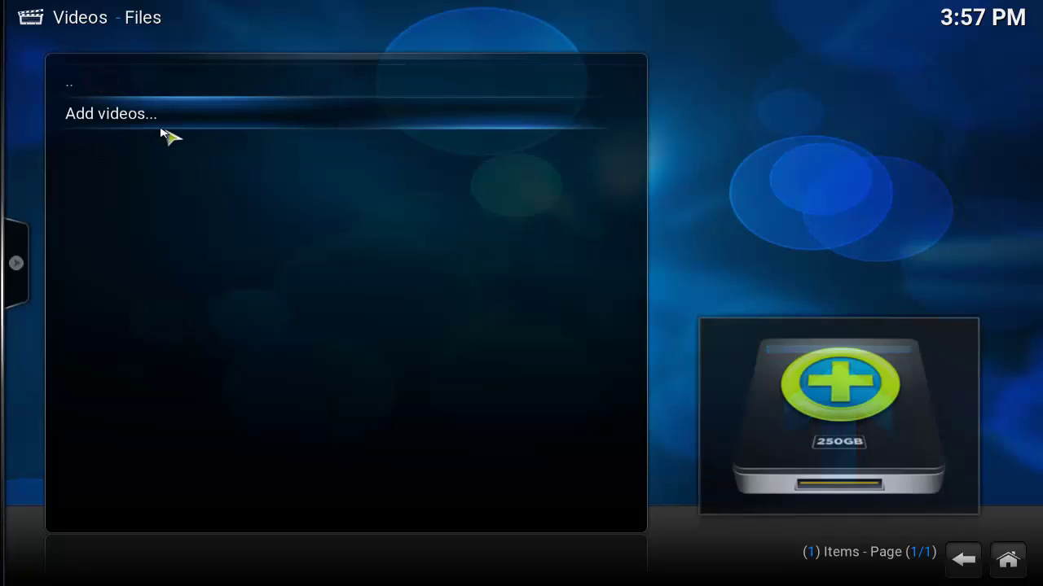
left_click(161, 123)
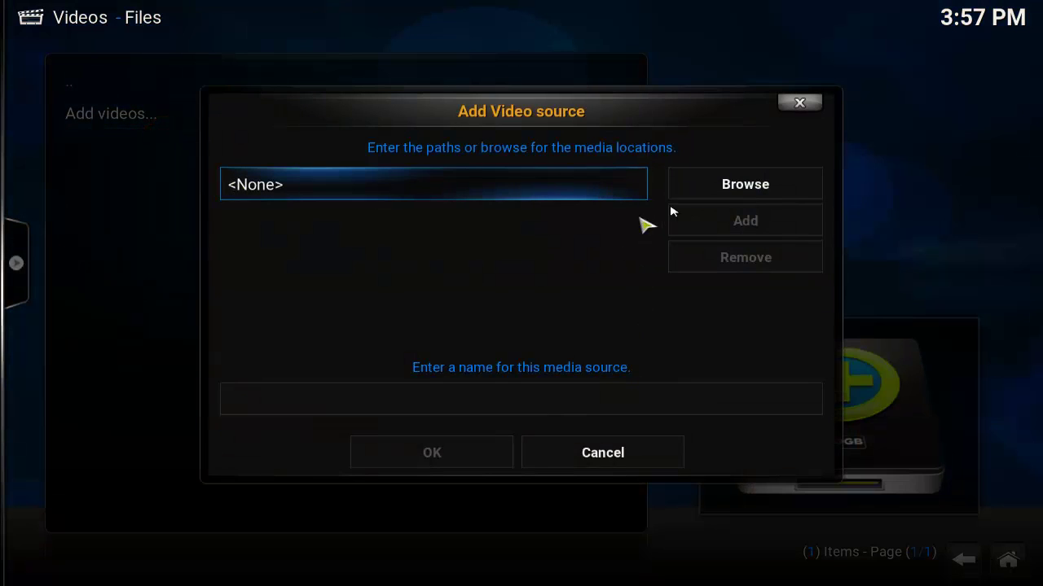
Set the source path to Home folder/userdata/addon_data/plugin.video.salts/TVShows.
left_click(722, 181)
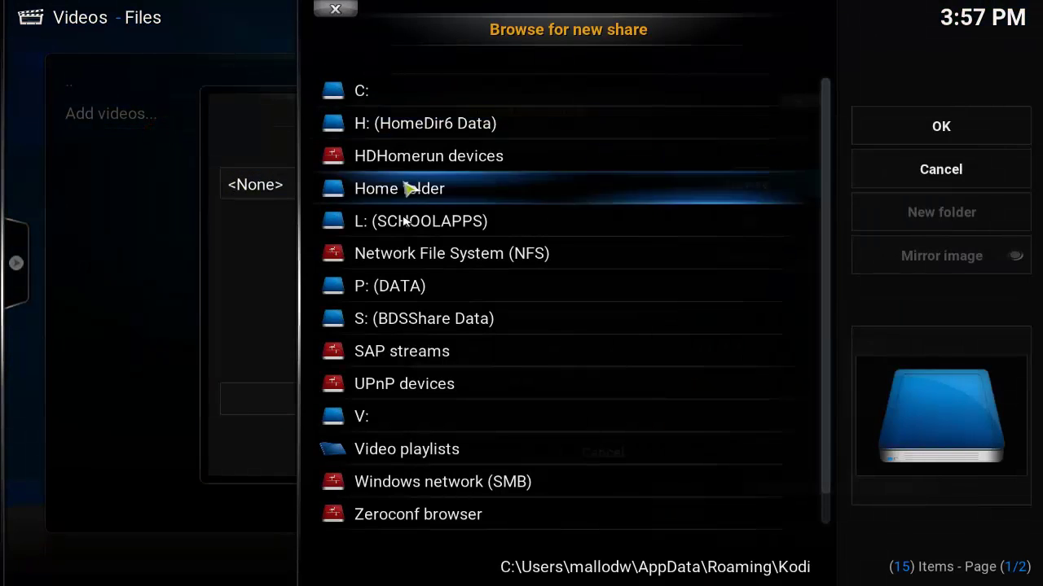
left_click(401, 189)
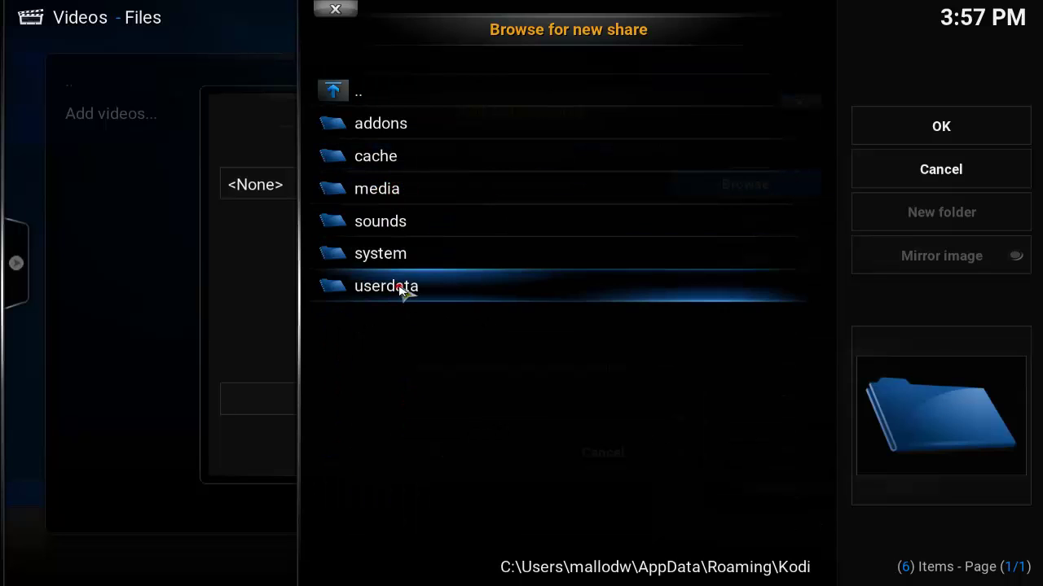
left_click(391, 285)
left_click(409, 130)
left_click(420, 128)
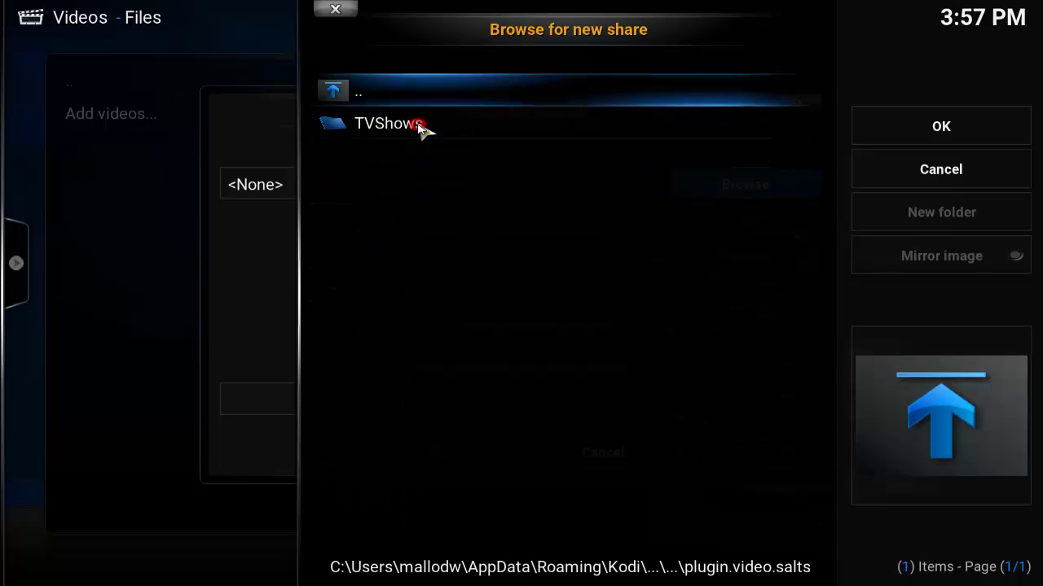
left_click(400, 128)
left_click(912, 131)
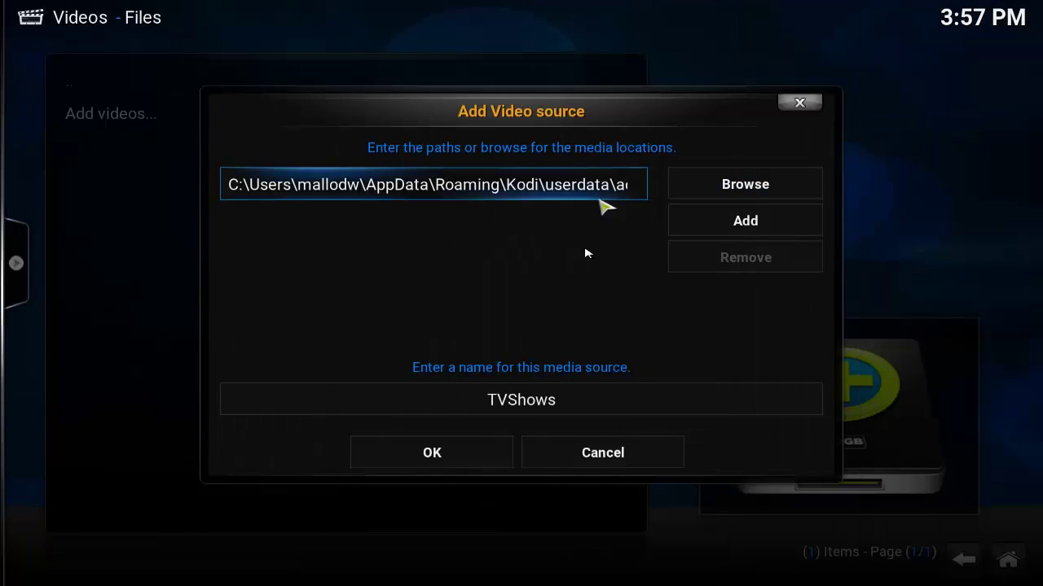
Save the TVShows source as TV shows content (The TVDB) and refresh all its items.
left_click(467, 453)
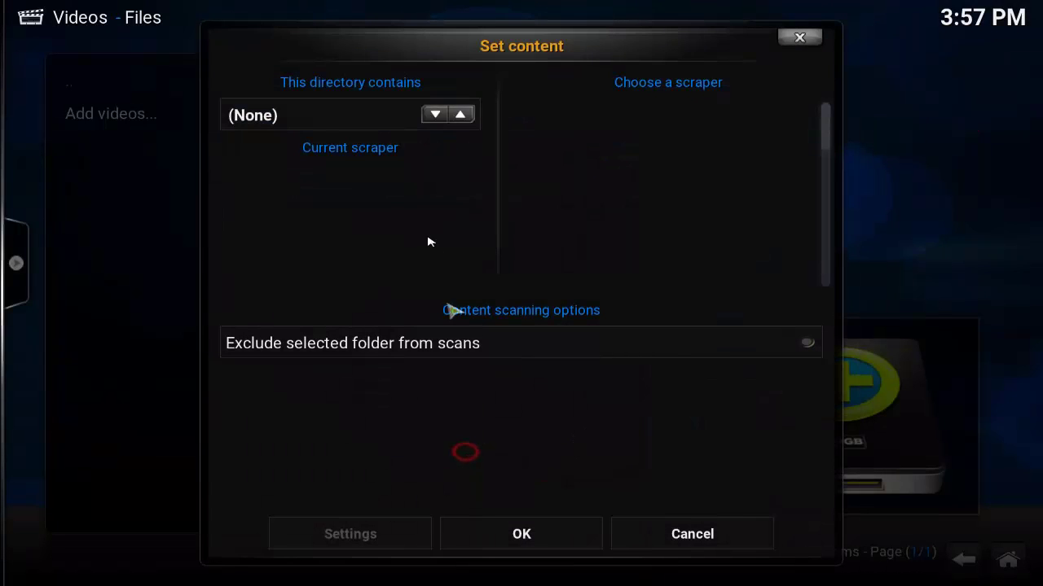
left_click(461, 116)
left_click(461, 115)
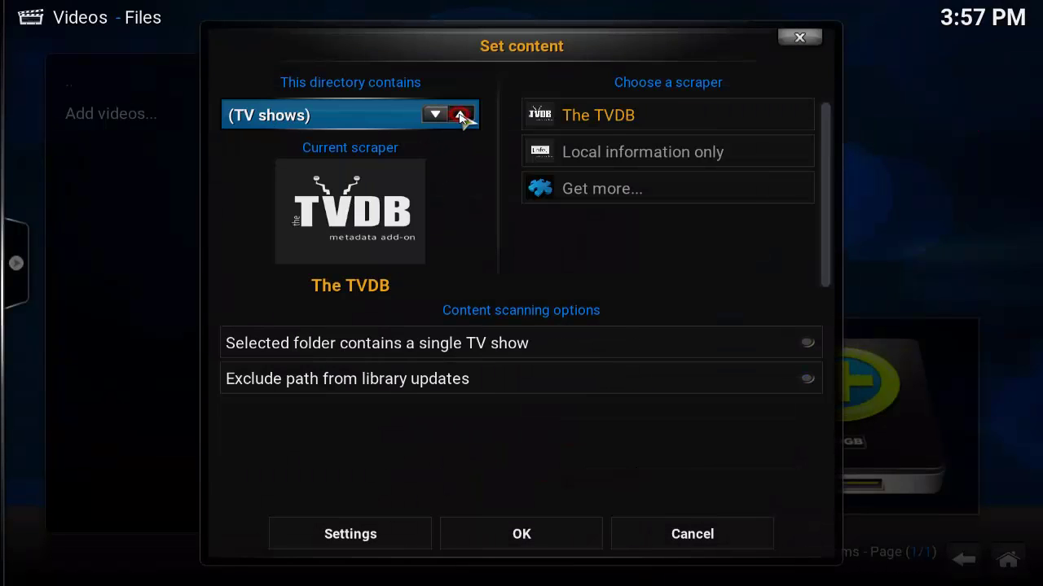
left_click(509, 533)
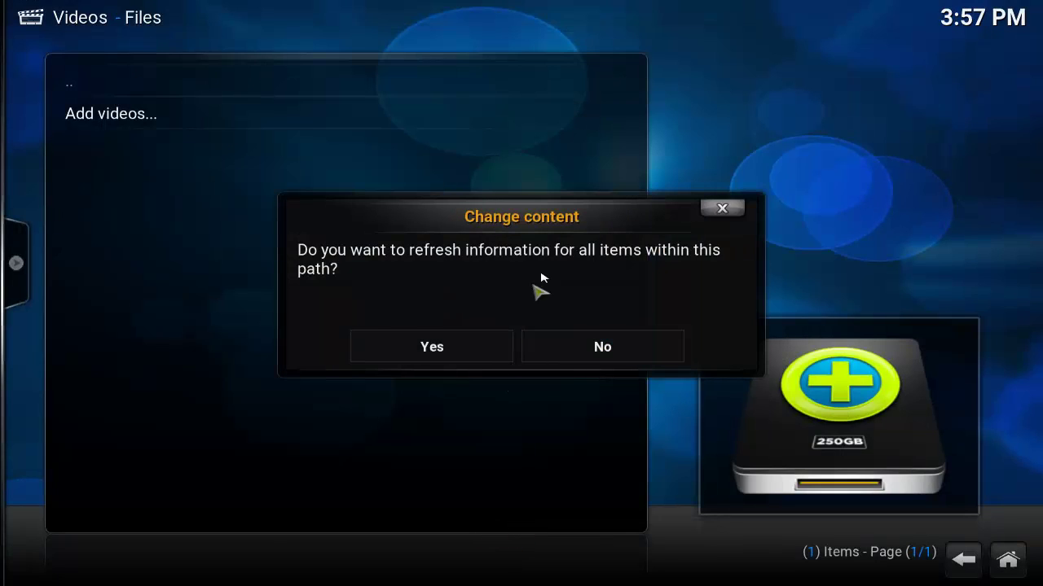
left_click(414, 346)
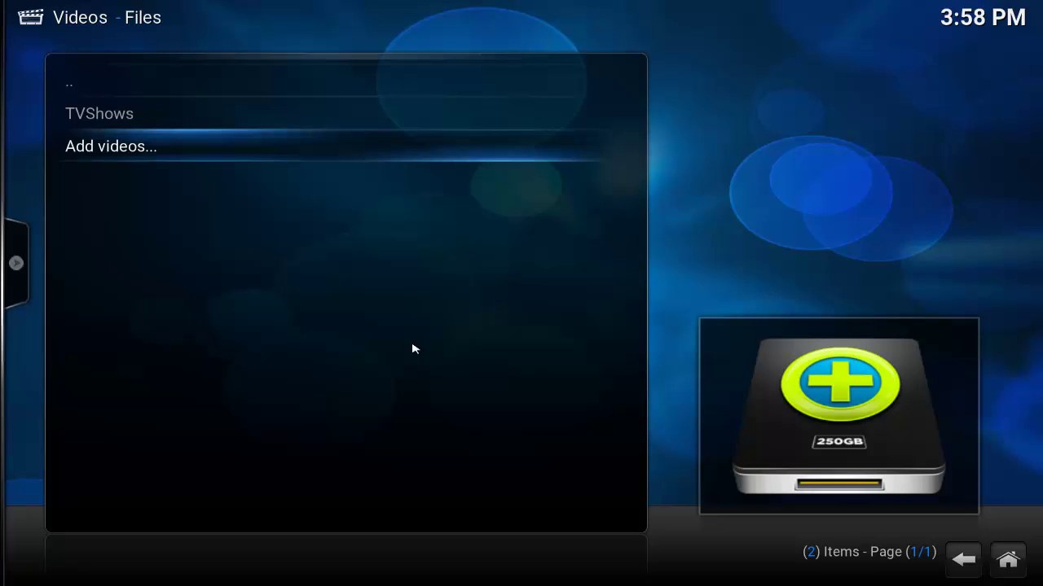
From the home screen, confirm the TV shows library lists Supergirl with 11 episodes, then return home.
left_click(1002, 569)
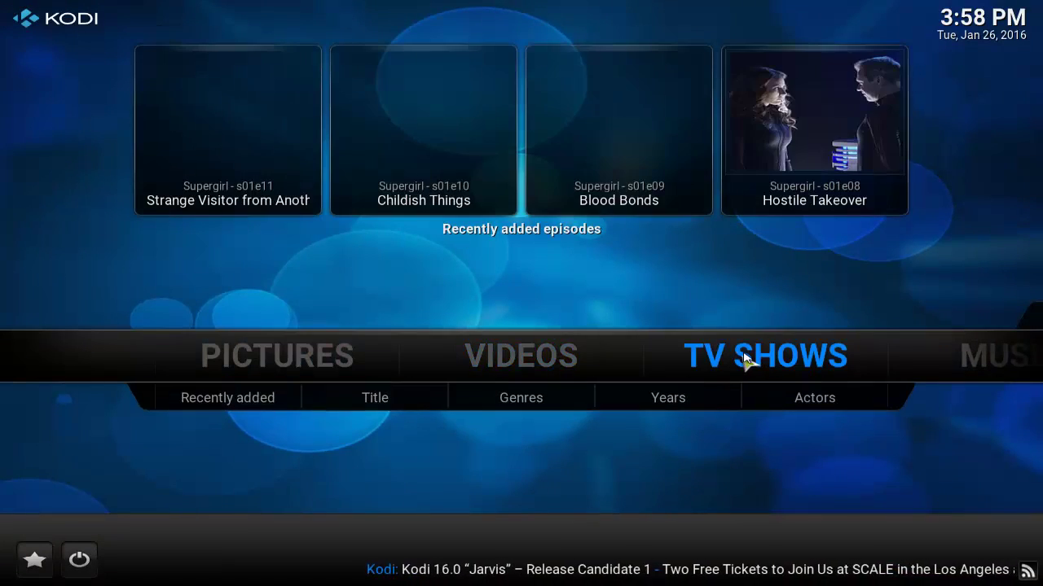
scroll(745, 357, "up", 2)
scroll(745, 357, "down", 2)
mouse_move(500, 366)
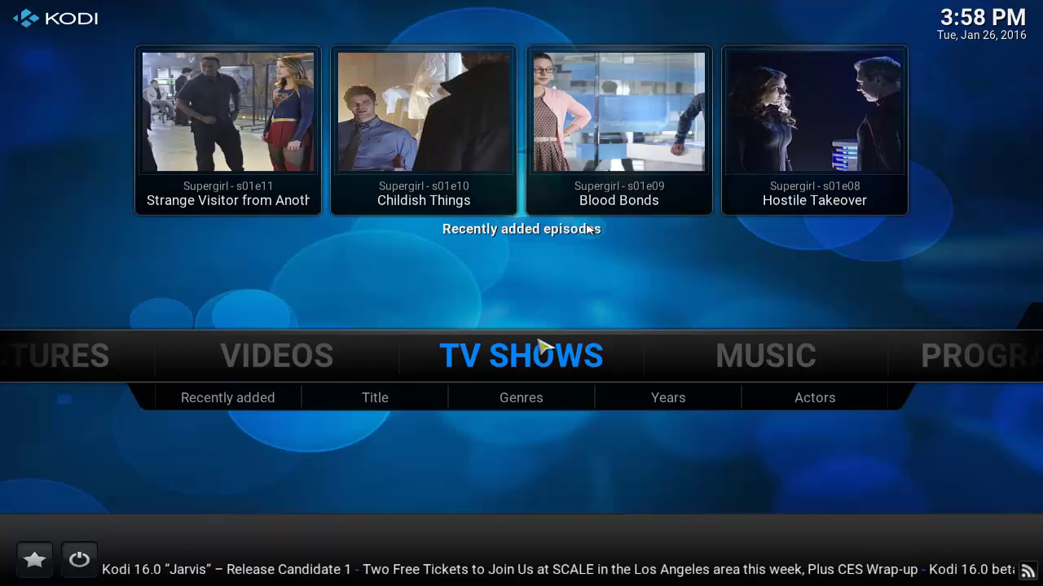
scroll(788, 128, "down", 6)
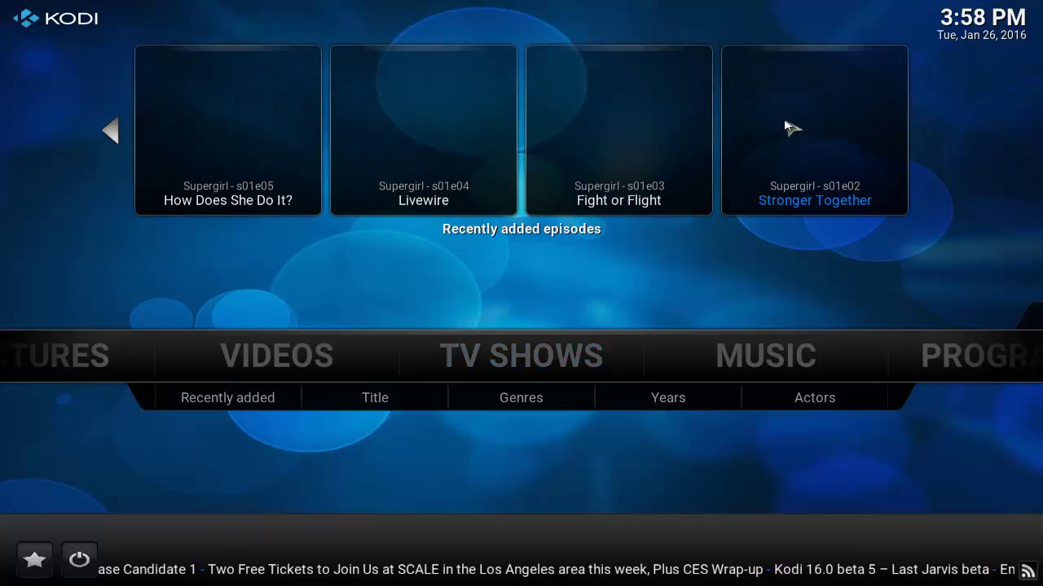
scroll(789, 128, "up", 6)
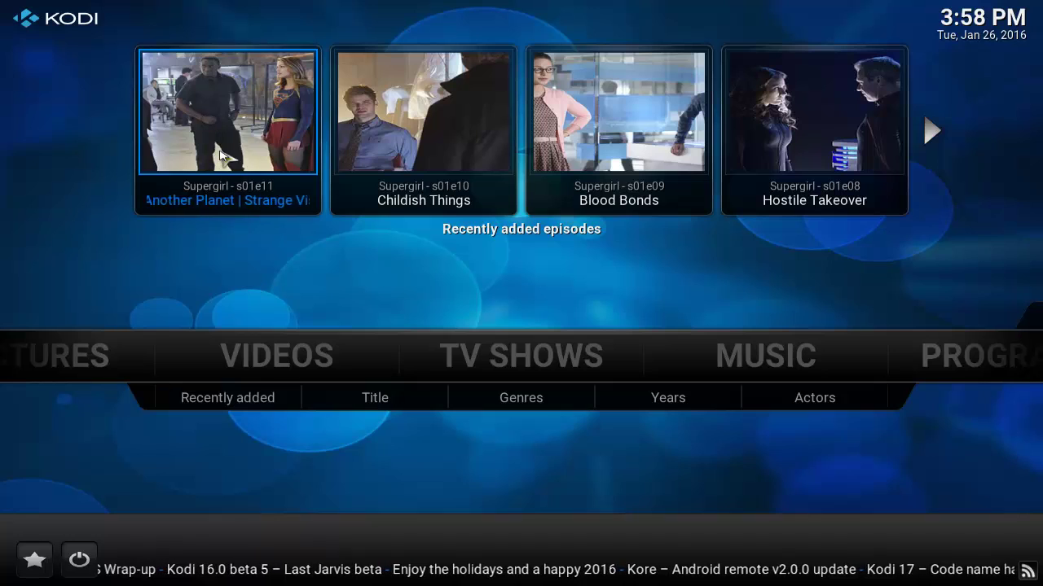
left_click(530, 365)
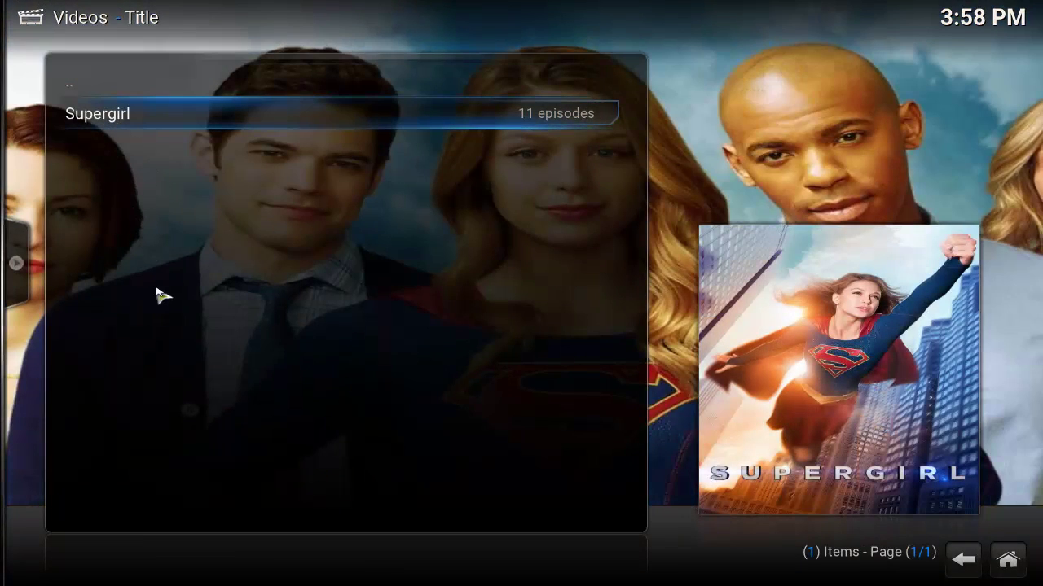
left_click(973, 564)
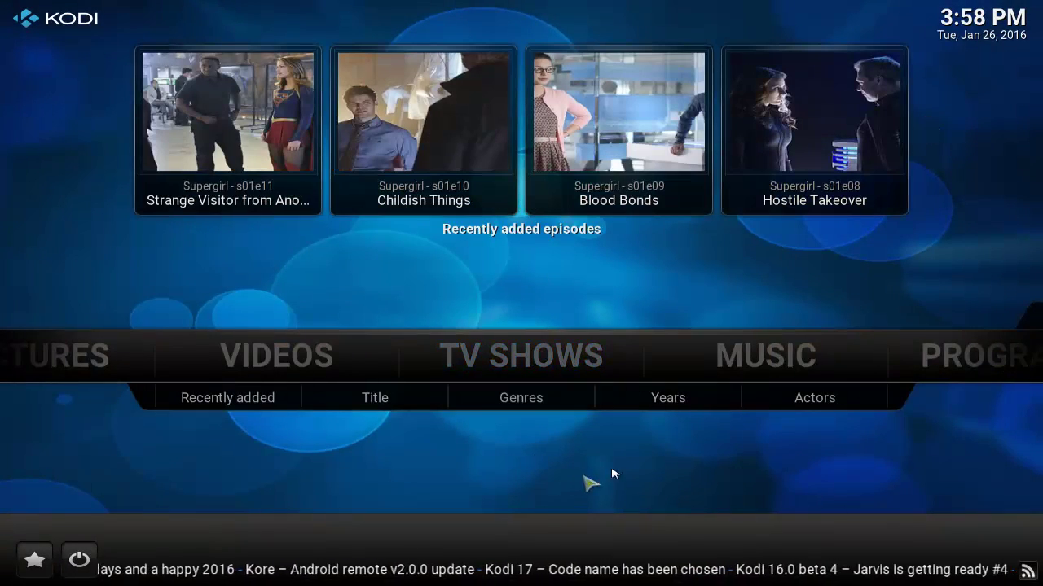
Launch SALTS from Videos > Video add-ons.
left_click(330, 353)
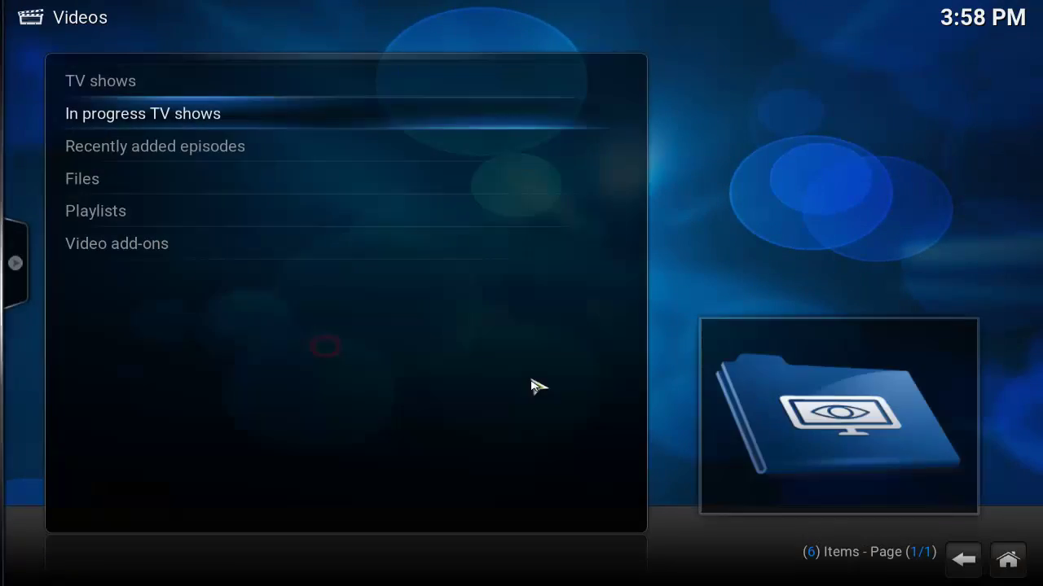
left_click(179, 247)
left_click(319, 140)
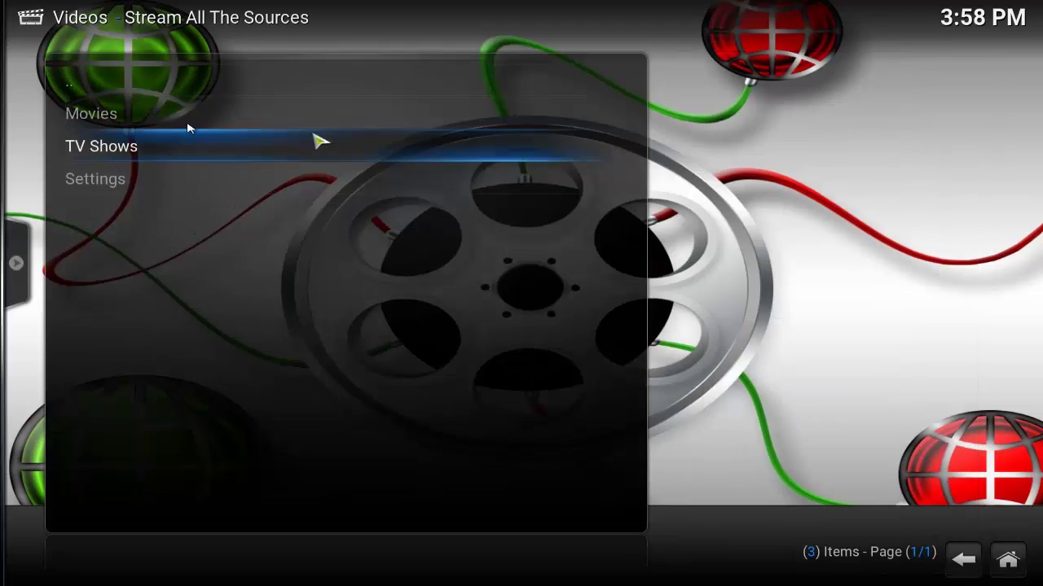
Cycle the SALTS view through Big list, Thumbnail and Wide, ending back on List.
mouse_move(12, 236)
left_click(51, 96)
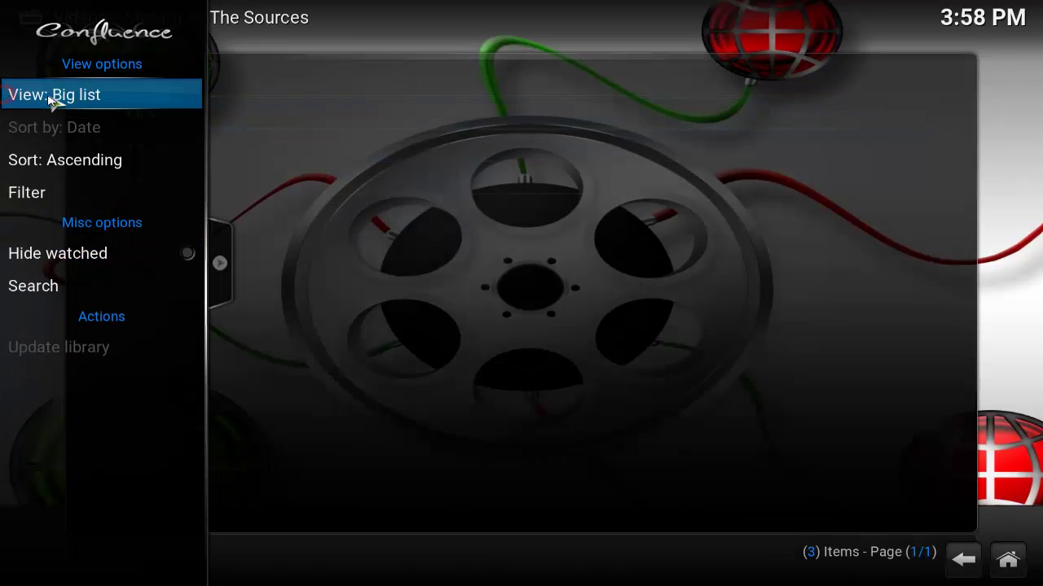
left_click(51, 96)
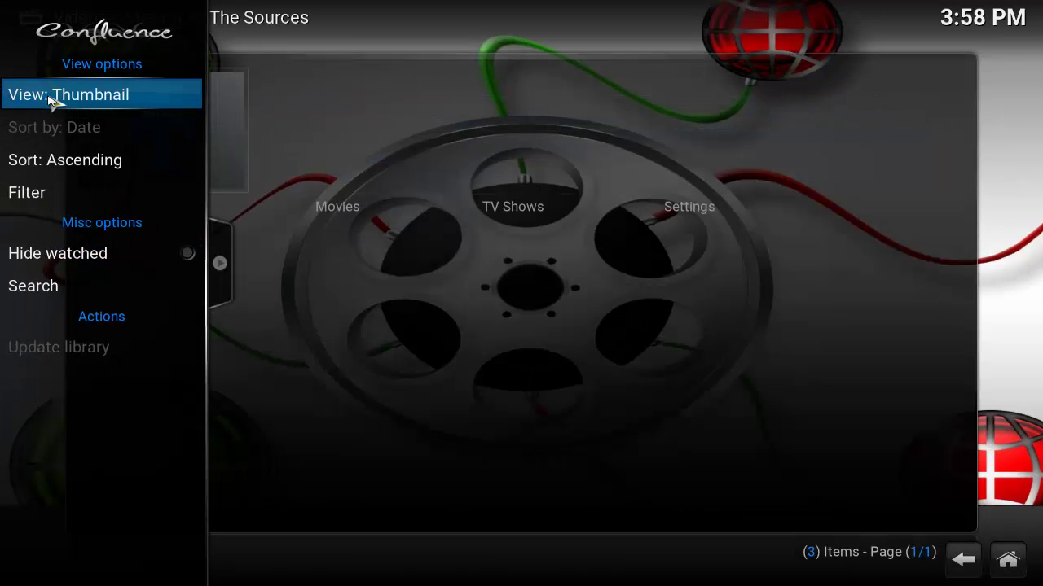
left_click(50, 96)
left_click(51, 96)
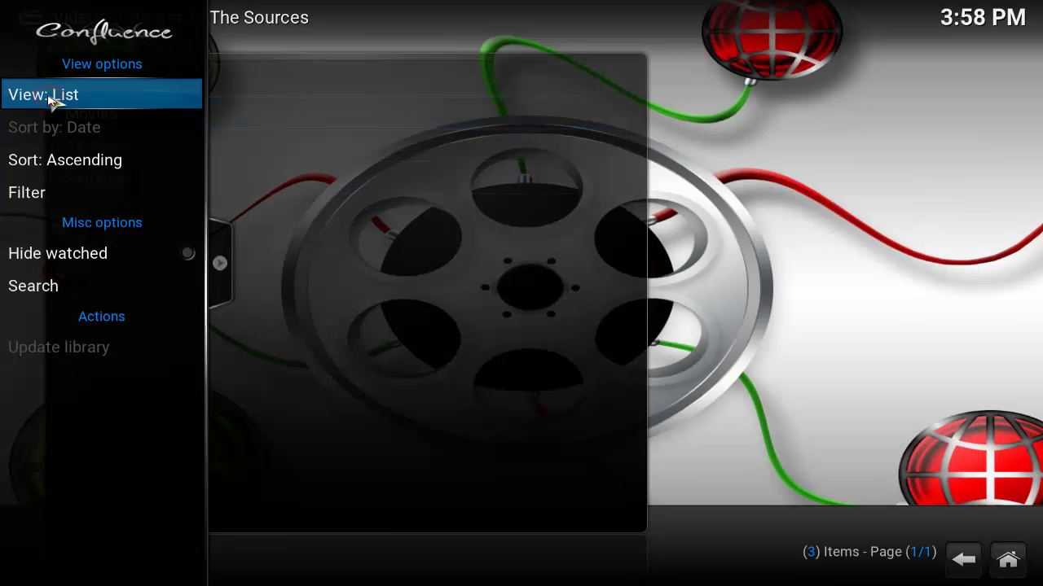
left_click(51, 96)
left_click(51, 97)
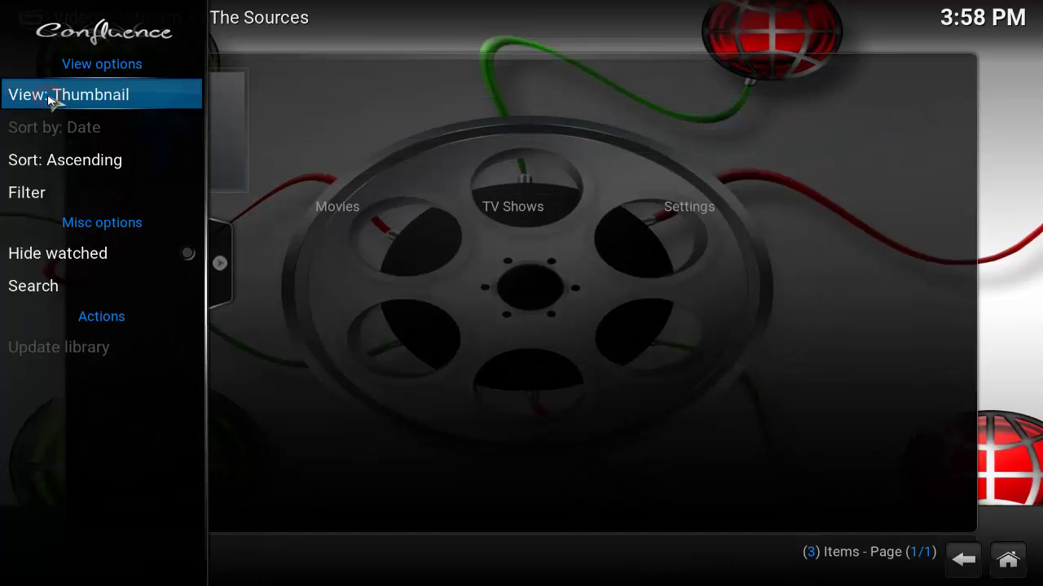
left_click(92, 102)
left_click(91, 102)
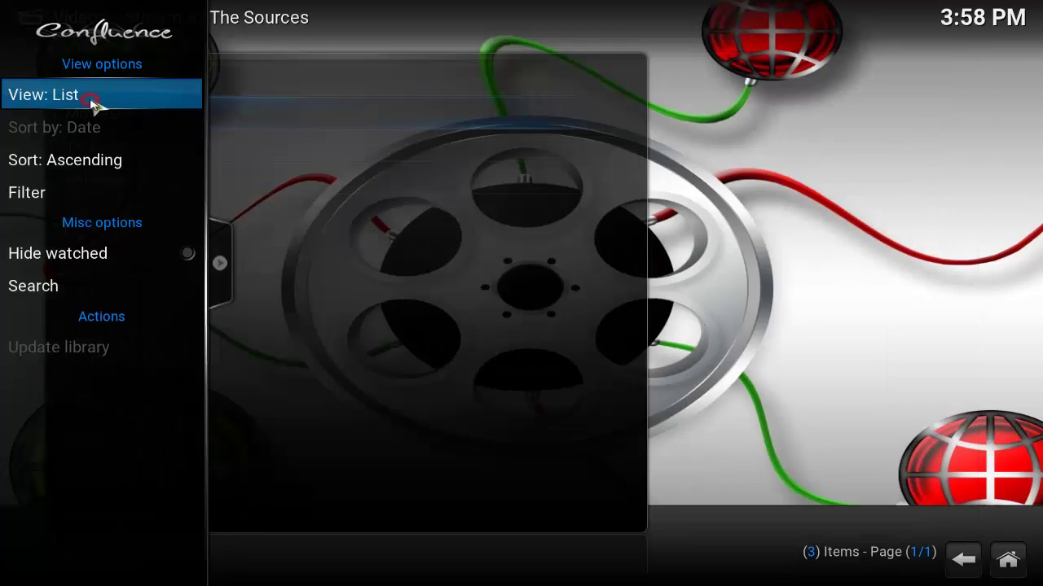